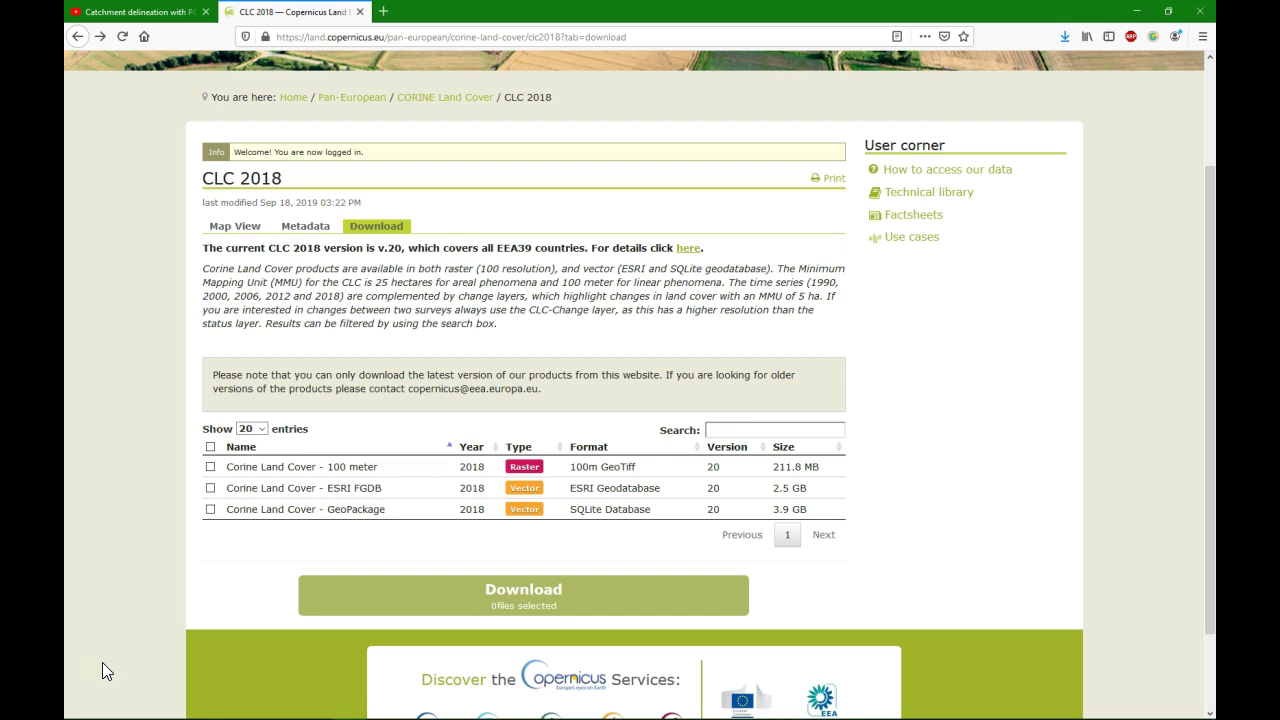
- Return to the top of the CLC 2018 download page and launch Anaconda Prompt from the taskbar
{"action": "scroll", "coordinate": [102, 662], "scroll_direction": "up", "scroll_amount": 2}
{"action": "left_click", "coordinate": [100, 668]}
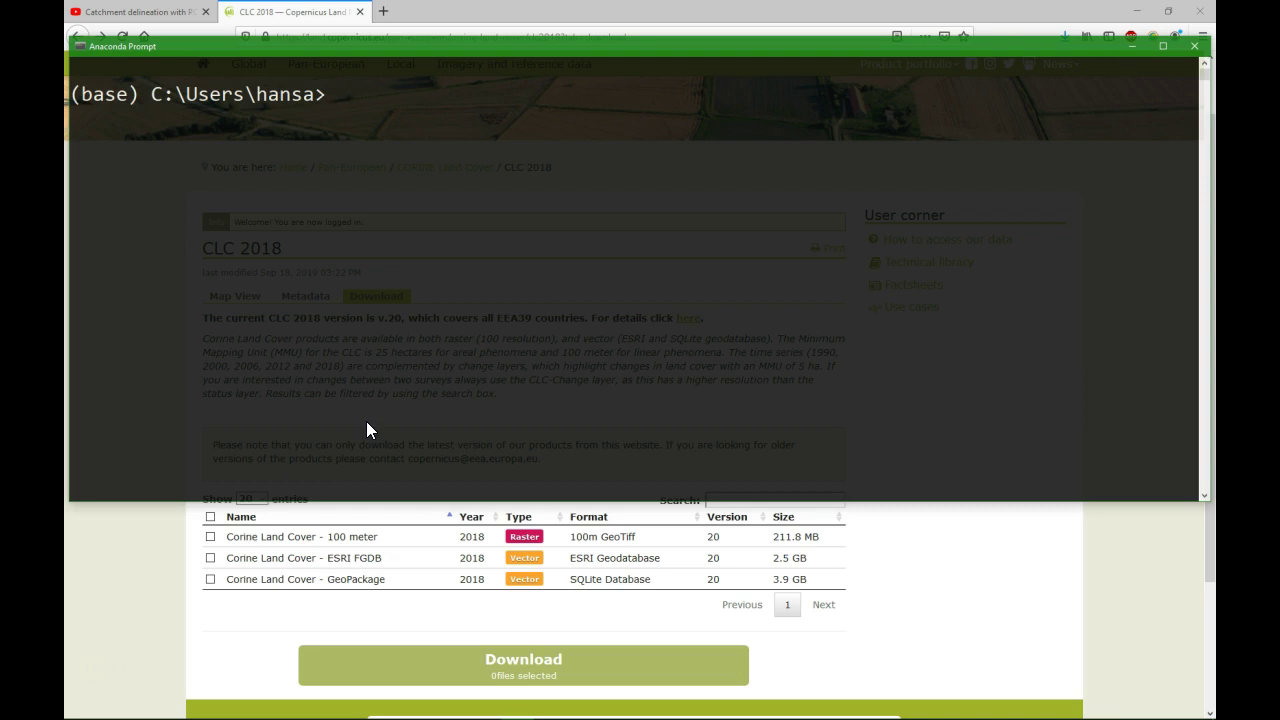
- Activate the PCRaster conda environment and switch to the Z: drive
{"action": "type", "text": "conda activate P"}
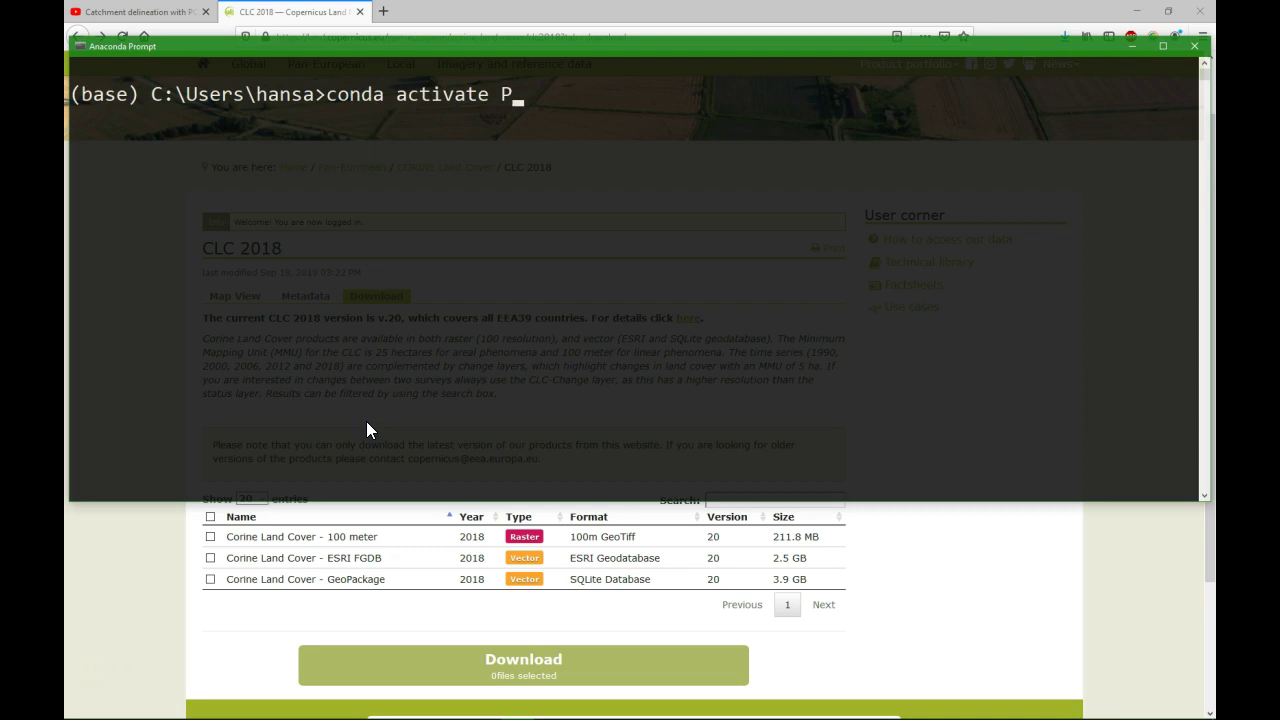
{"action": "type", "text": "CRaster"}
{"action": "key", "text": "Return"}
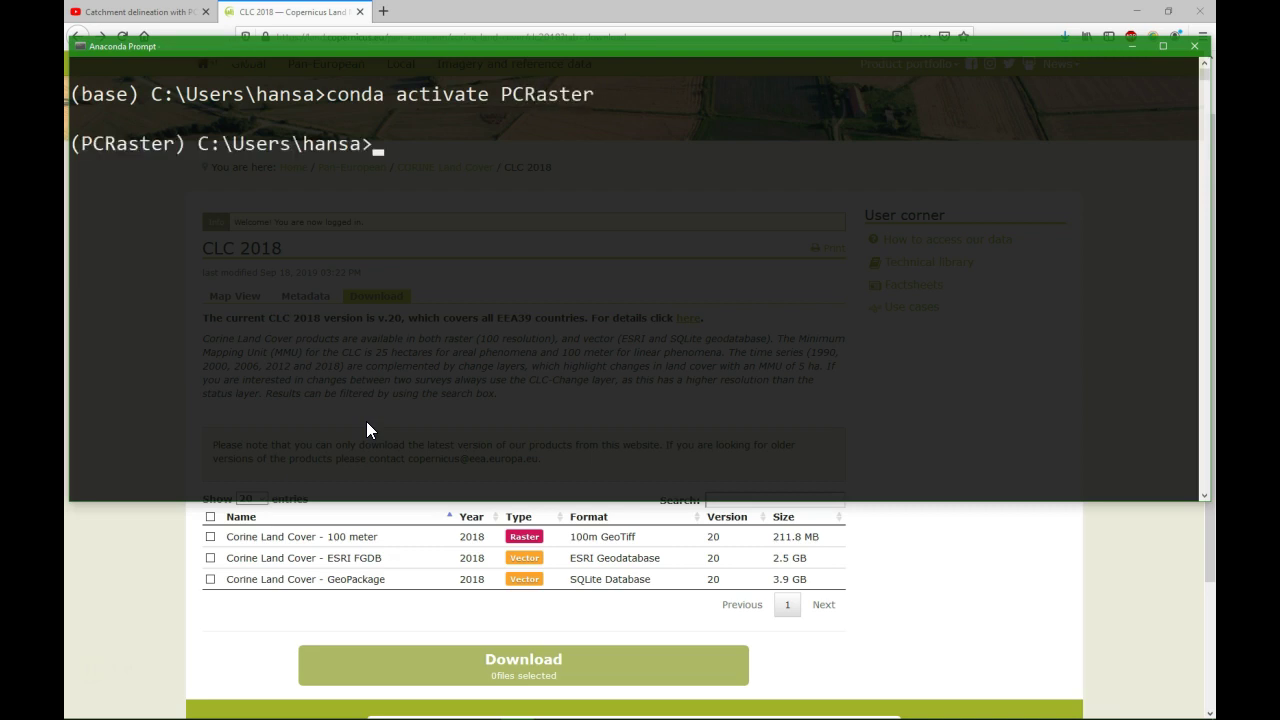
{"action": "type", "text": "z:"}
{"action": "key", "text": "Return"}
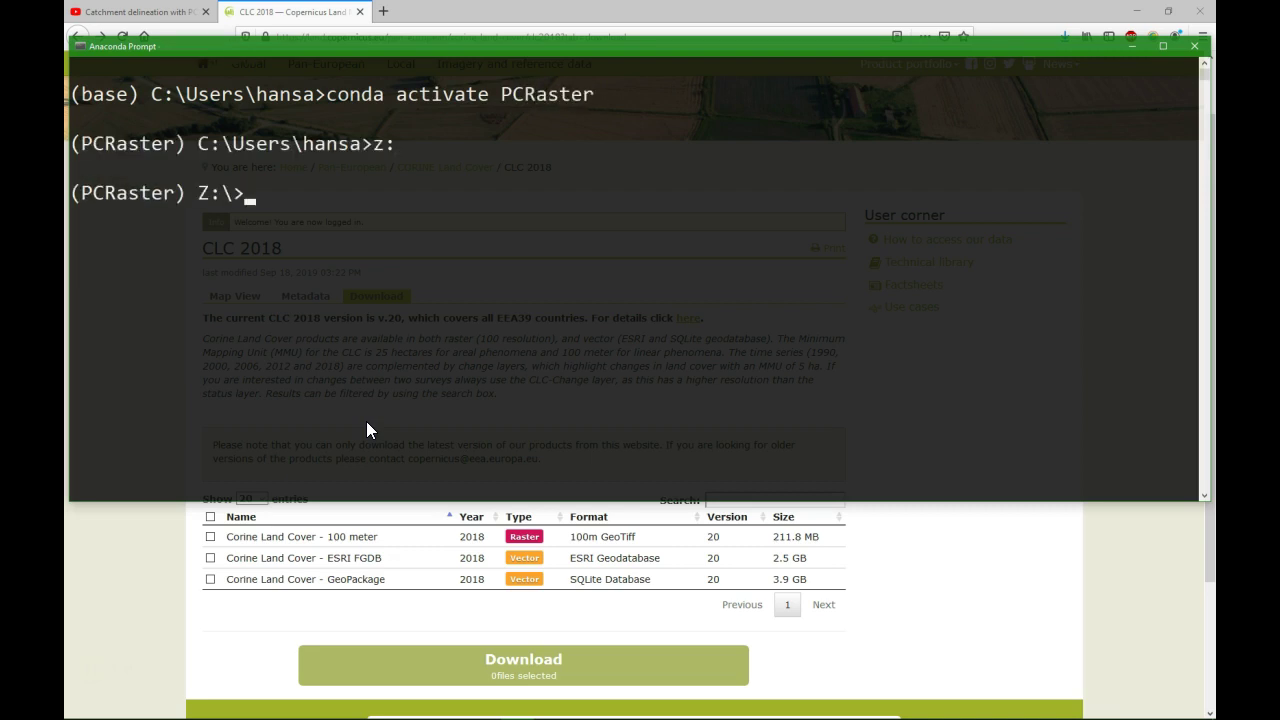
- Enter the qgis_hydrological_dataset\Chapter_4 folder and list its 22 files
{"action": "type", "text": "cd qgis_hydrological_dataset"}
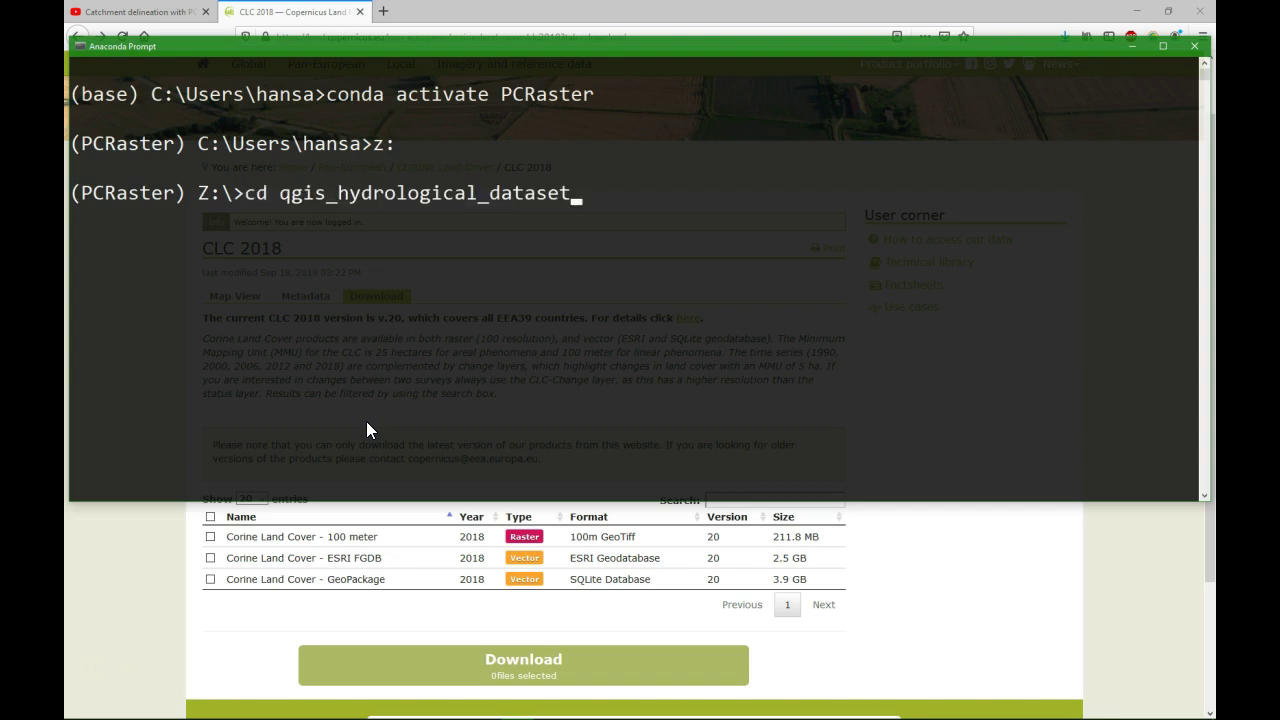
{"action": "type", "text": "\\C"}
{"action": "key", "text": "Tab"}
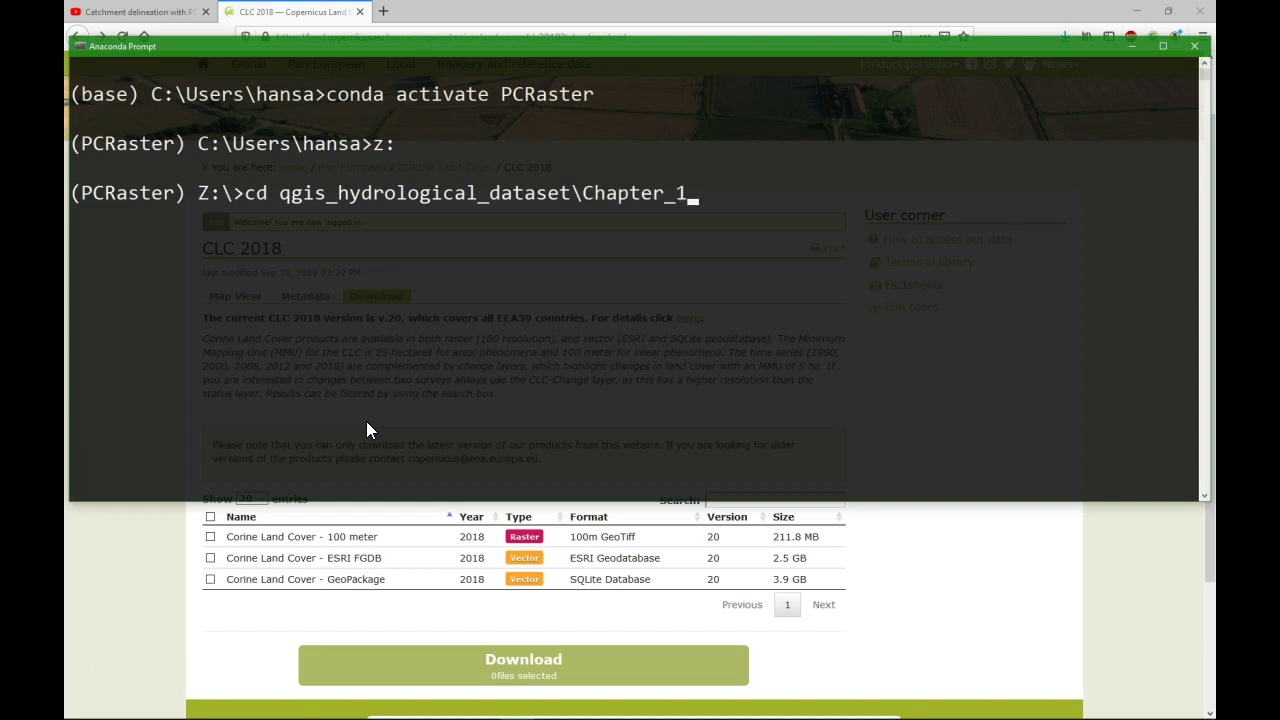
{"action": "key", "text": "Tab"}
{"action": "key", "text": "Tab"}
{"action": "key", "text": "Tab"}
{"action": "key", "text": "Return"}
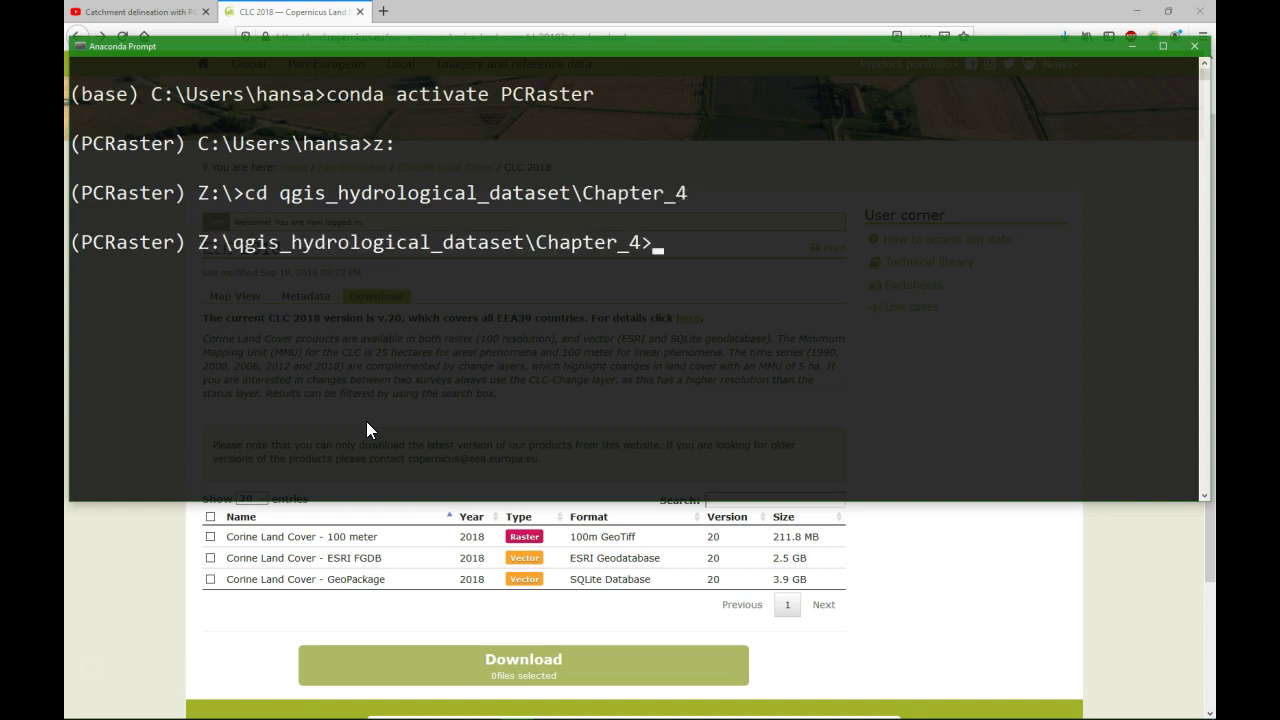
{"action": "type", "text": "dir"}
{"action": "key", "text": "Return"}
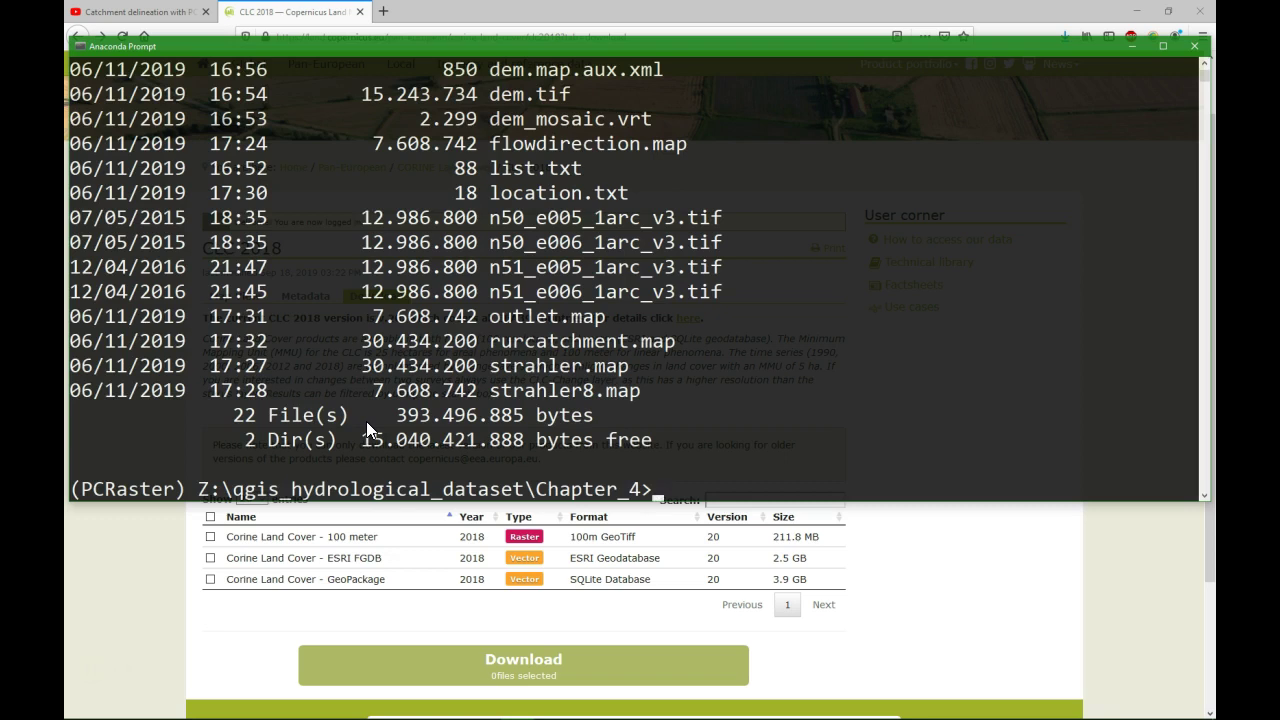
{"action": "scroll", "coordinate": [614, 434], "scroll_direction": "up", "scroll_amount": 4}
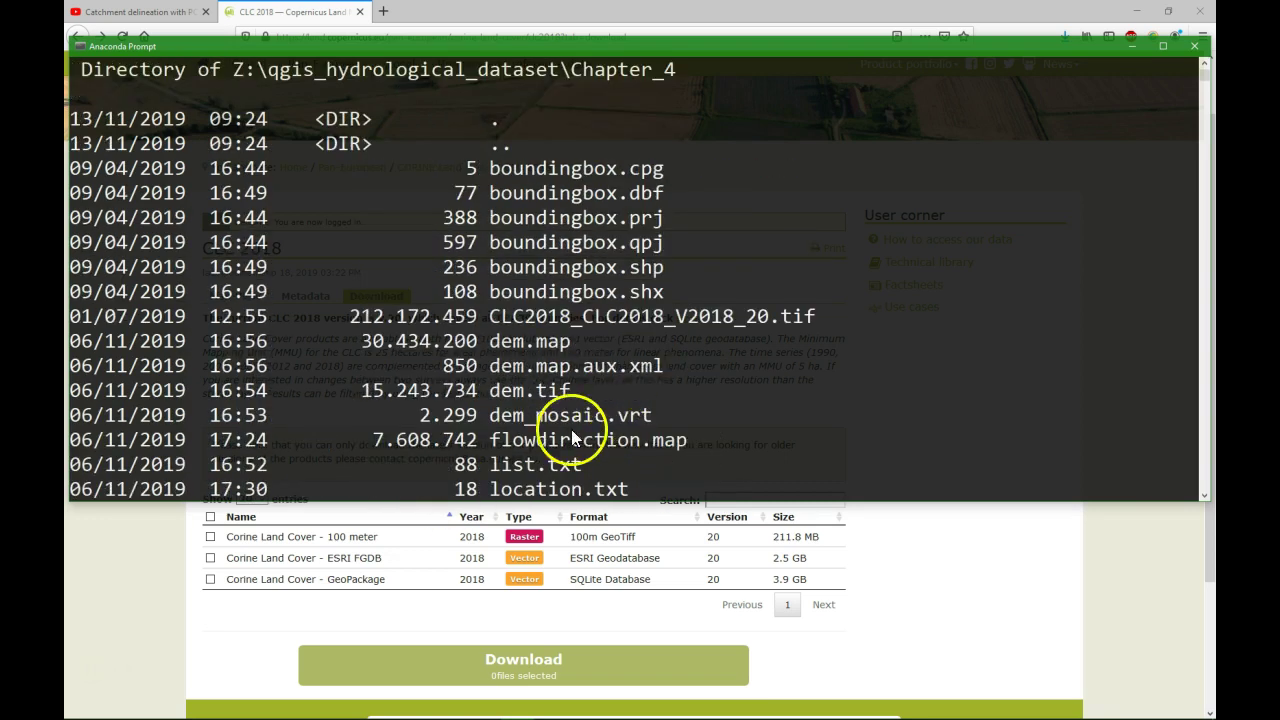
{"action": "scroll", "coordinate": [752, 374], "scroll_direction": "down", "scroll_amount": 1}
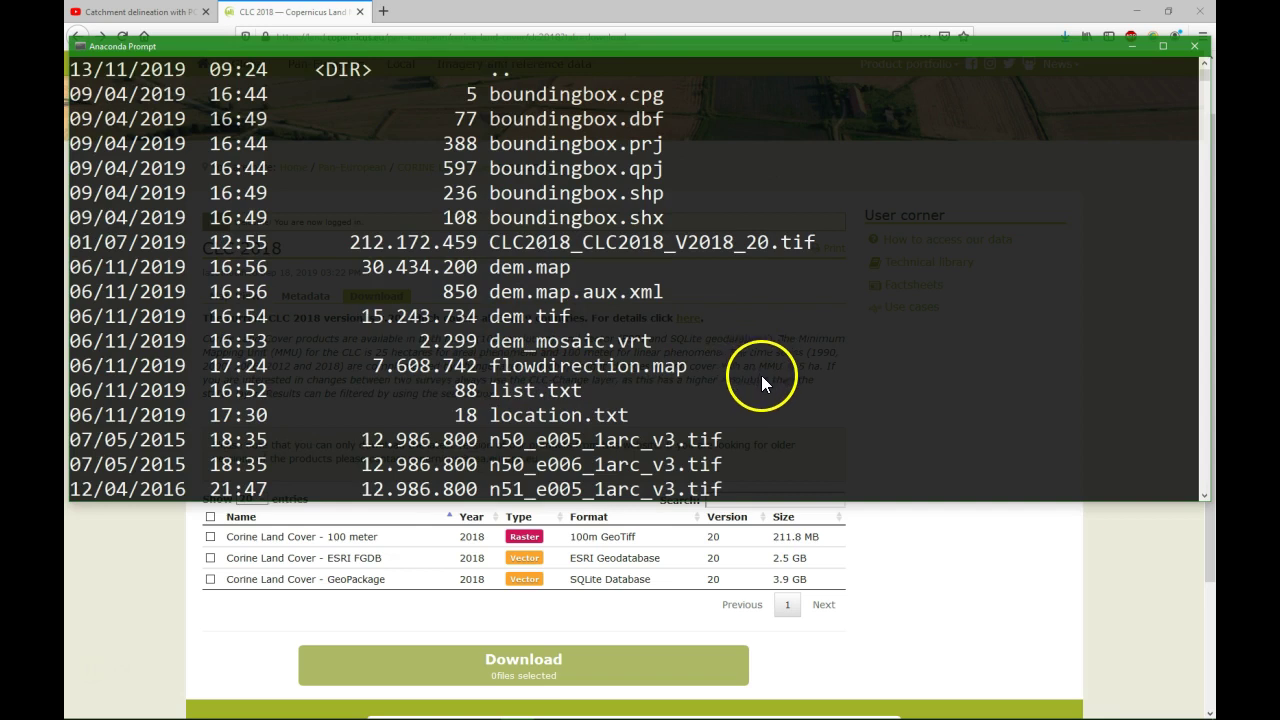
{"action": "scroll", "coordinate": [758, 378], "scroll_direction": "down", "scroll_amount": 3}
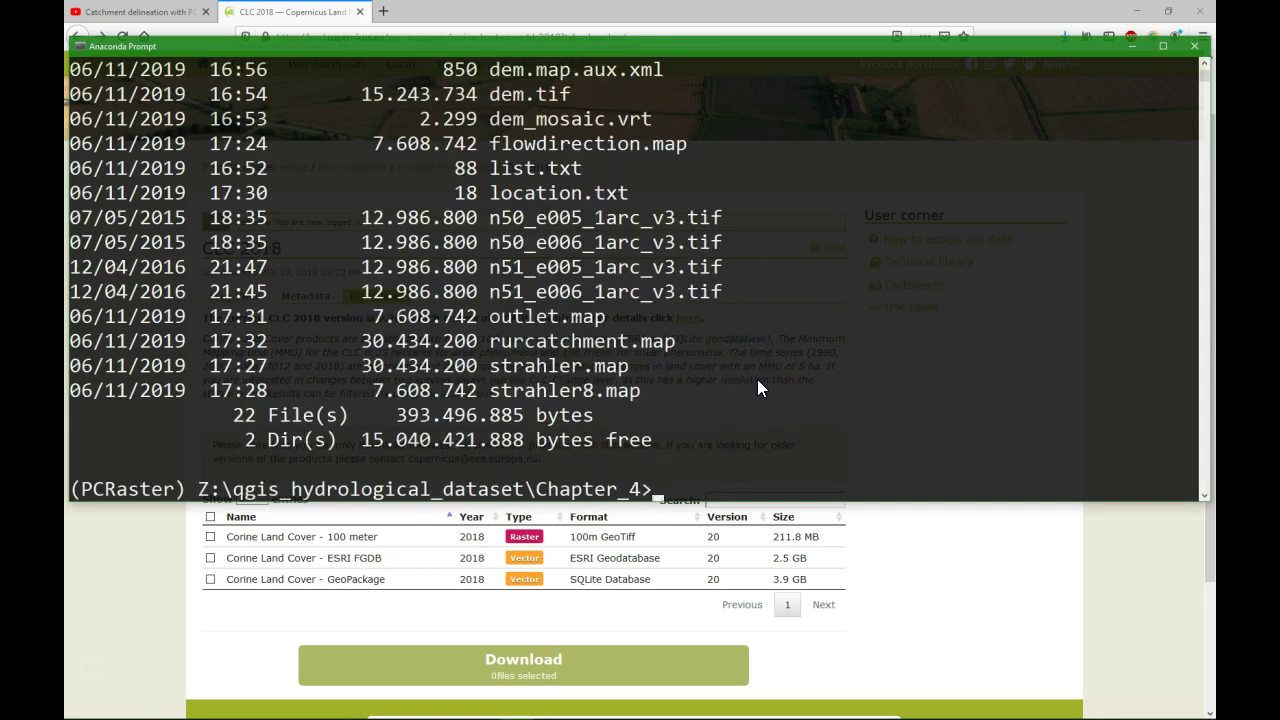
- Run gdalinfo on CLC2018_CLC2018_V2018_20.tif and review its EPSG 3035, 100 m, Int16 metadata
{"action": "type", "text": "gdalinfo"}
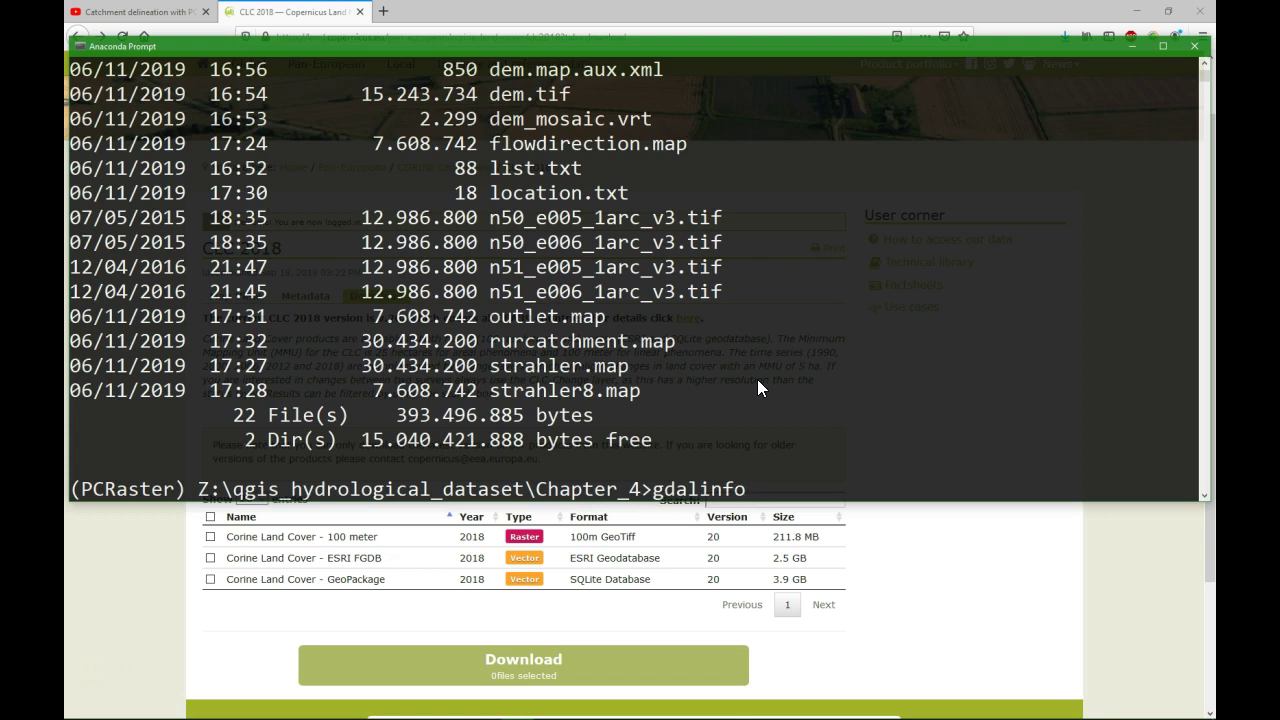
{"action": "type", "text": " clc"}
{"action": "key", "text": "Tab"}
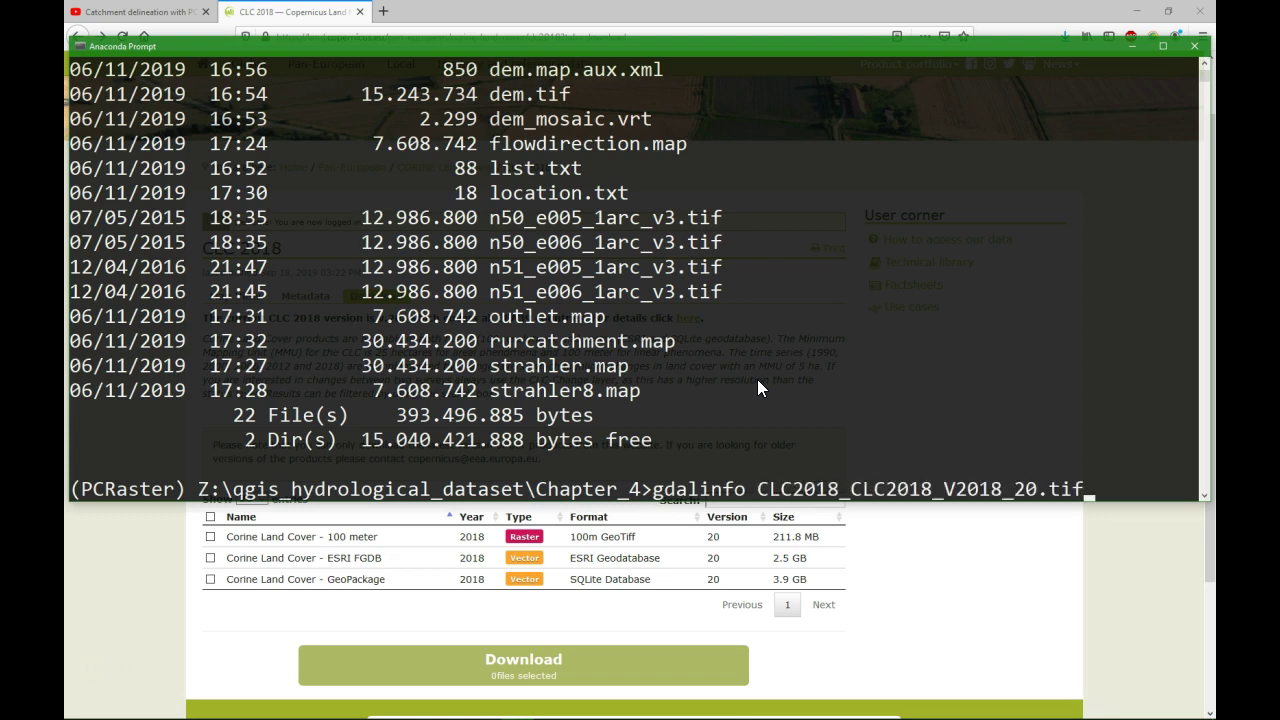
{"action": "key", "text": "Return"}
{"action": "scroll", "coordinate": [595, 326], "scroll_direction": "up", "scroll_amount": 3}
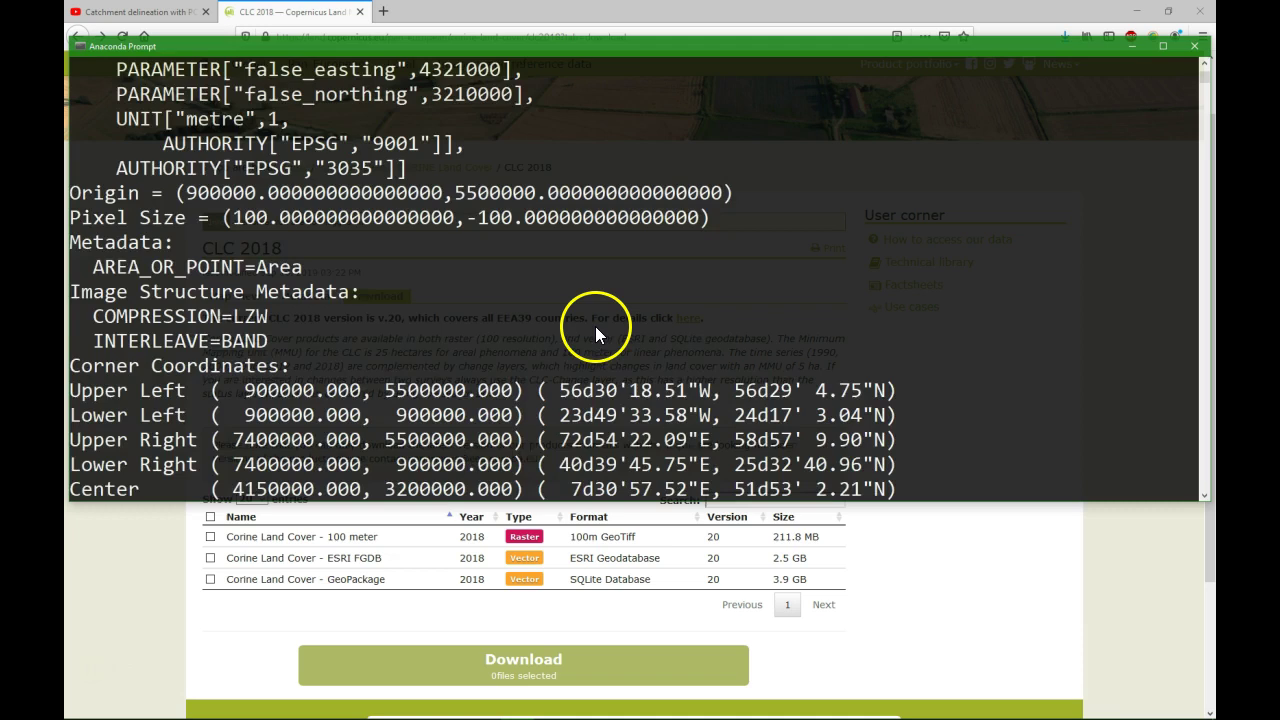
{"action": "scroll", "coordinate": [595, 326], "scroll_direction": "up", "scroll_amount": 4}
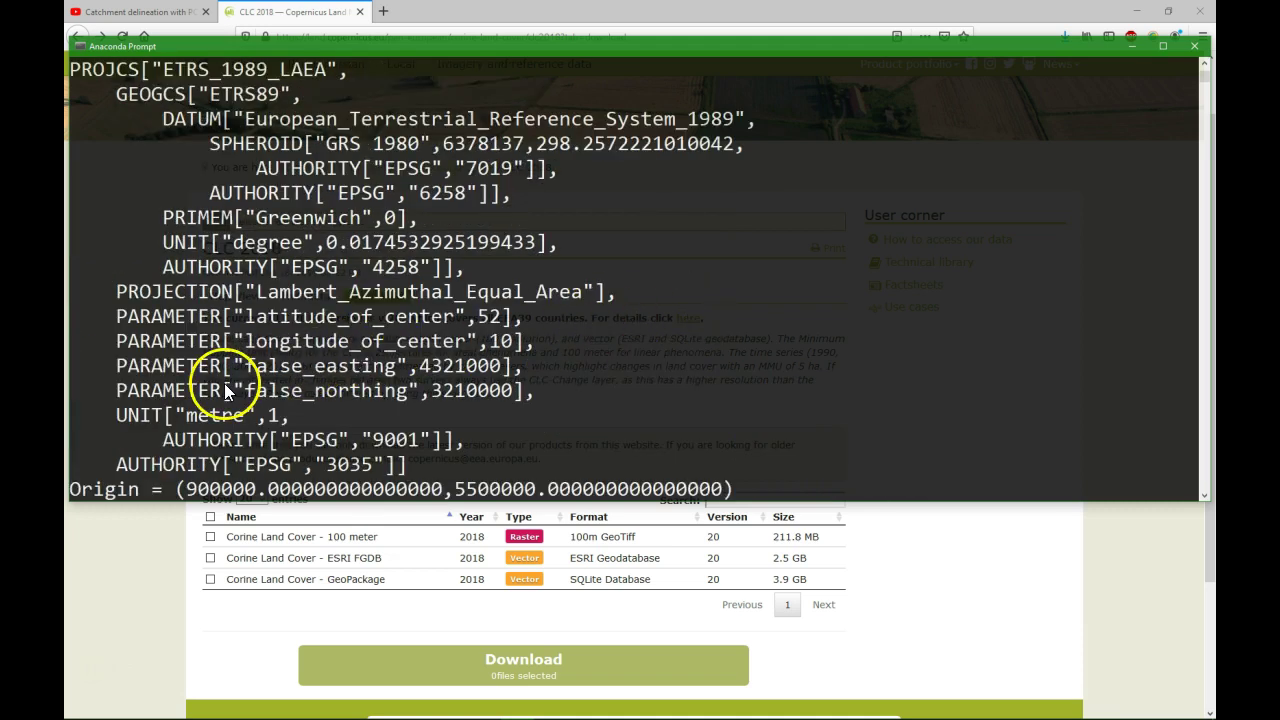
{"action": "scroll", "coordinate": [224, 383], "scroll_direction": "down", "scroll_amount": 1}
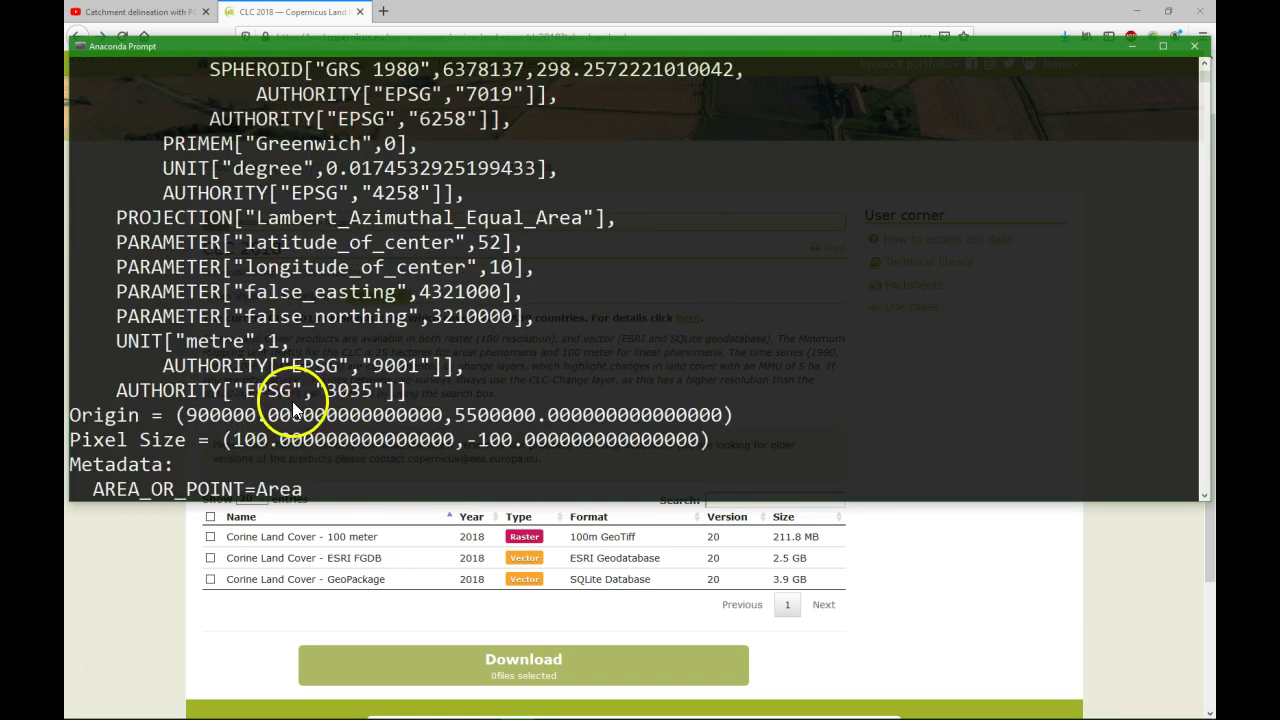
{"action": "scroll", "coordinate": [353, 405], "scroll_direction": "up", "scroll_amount": 2}
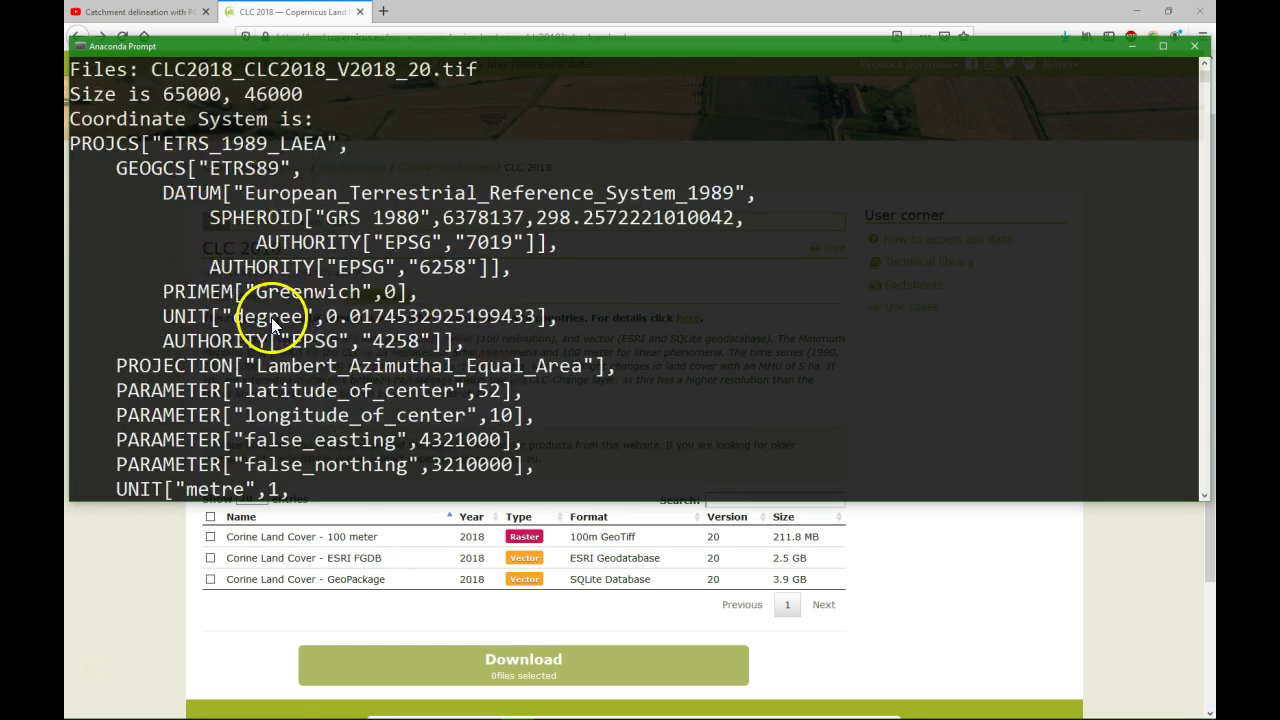
{"action": "scroll", "coordinate": [270, 318], "scroll_direction": "down", "scroll_amount": 3}
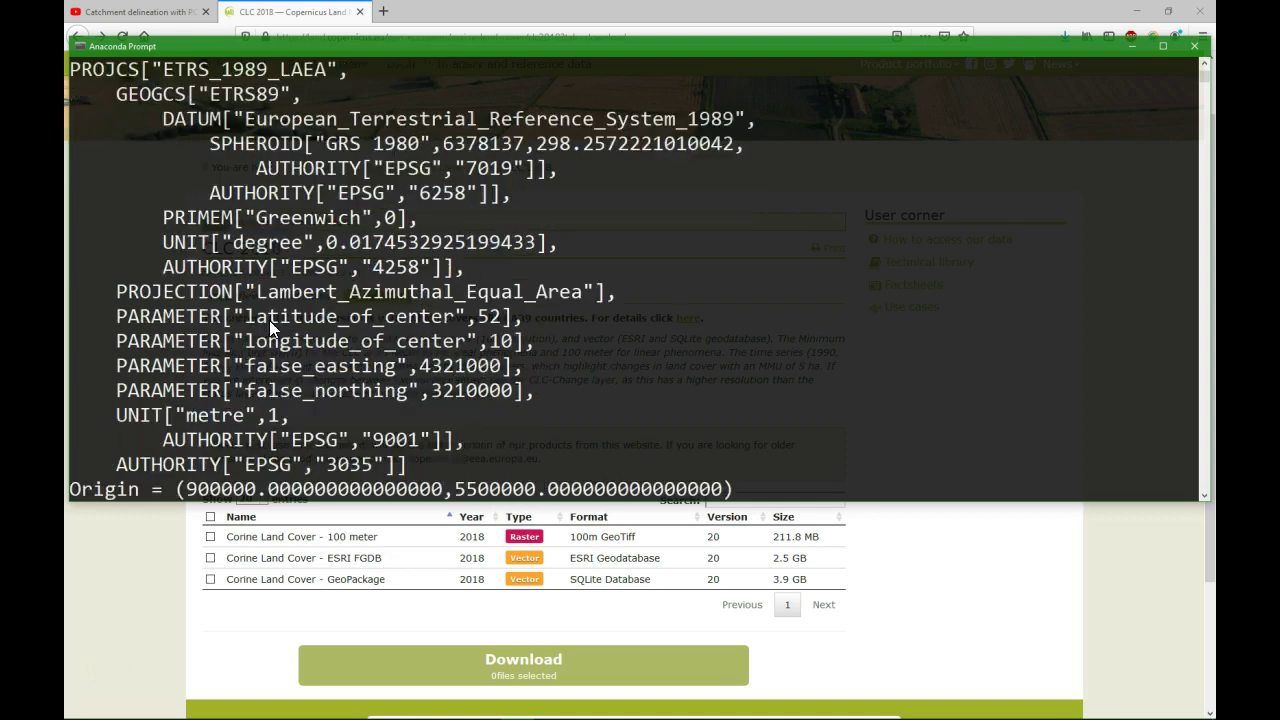
{"action": "scroll", "coordinate": [269, 320], "scroll_direction": "down", "scroll_amount": 6}
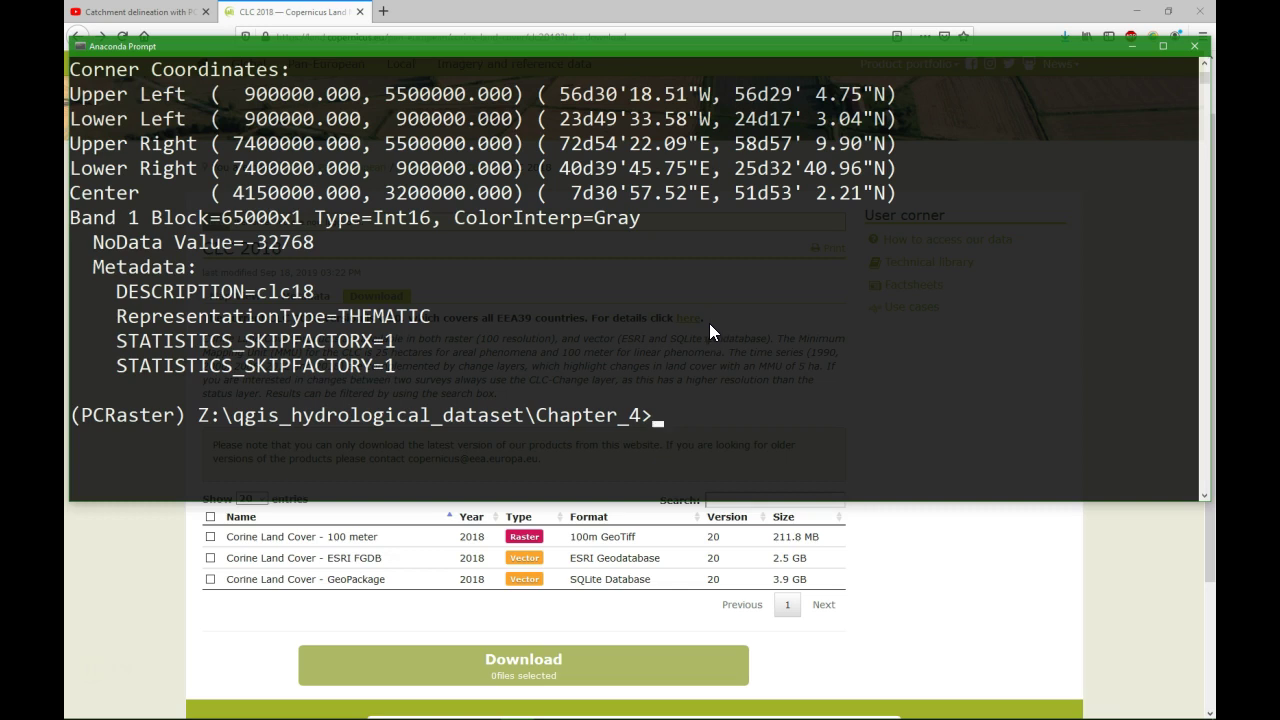
- Display the gdalwarp usage help and its available options
{"action": "type", "text": "gdalwarp"}
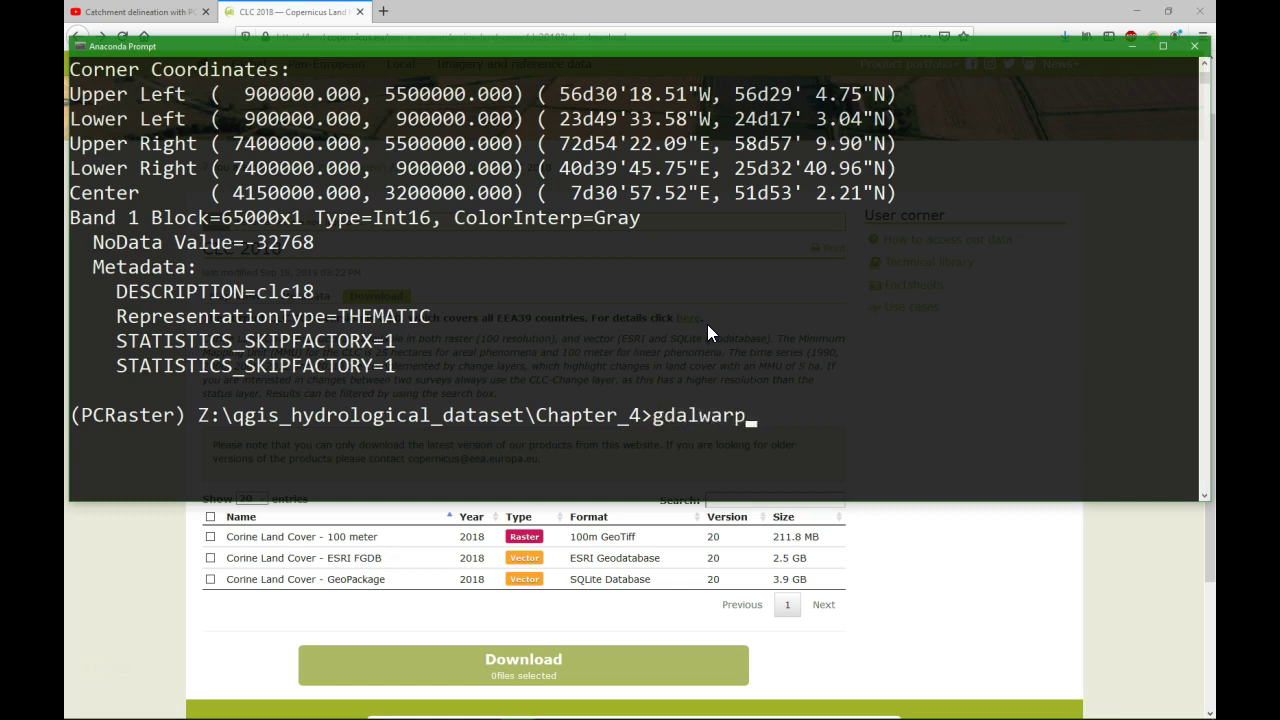
{"action": "key", "text": "Return"}
{"action": "scroll", "coordinate": [180, 217], "scroll_direction": "up", "scroll_amount": 2}
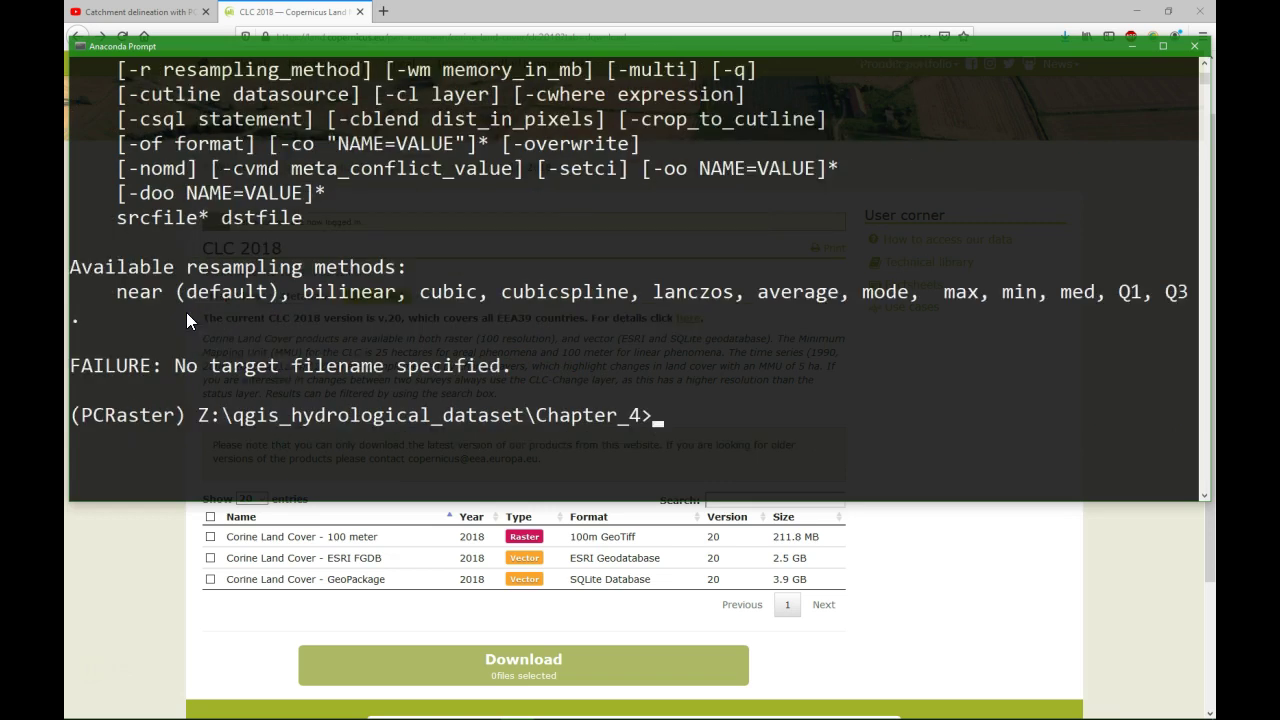
- Compose a gdalwarp command reprojecting CLC2018_CLC2018_V2018_20.tif to EPSG:32632 as corine2018.tif
{"action": "type", "text": "gdf"}
{"action": "key", "text": "BackSpace"}
{"action": "type", "text": "alwarp"}
{"action": "right_click", "coordinate": [275, 200]}
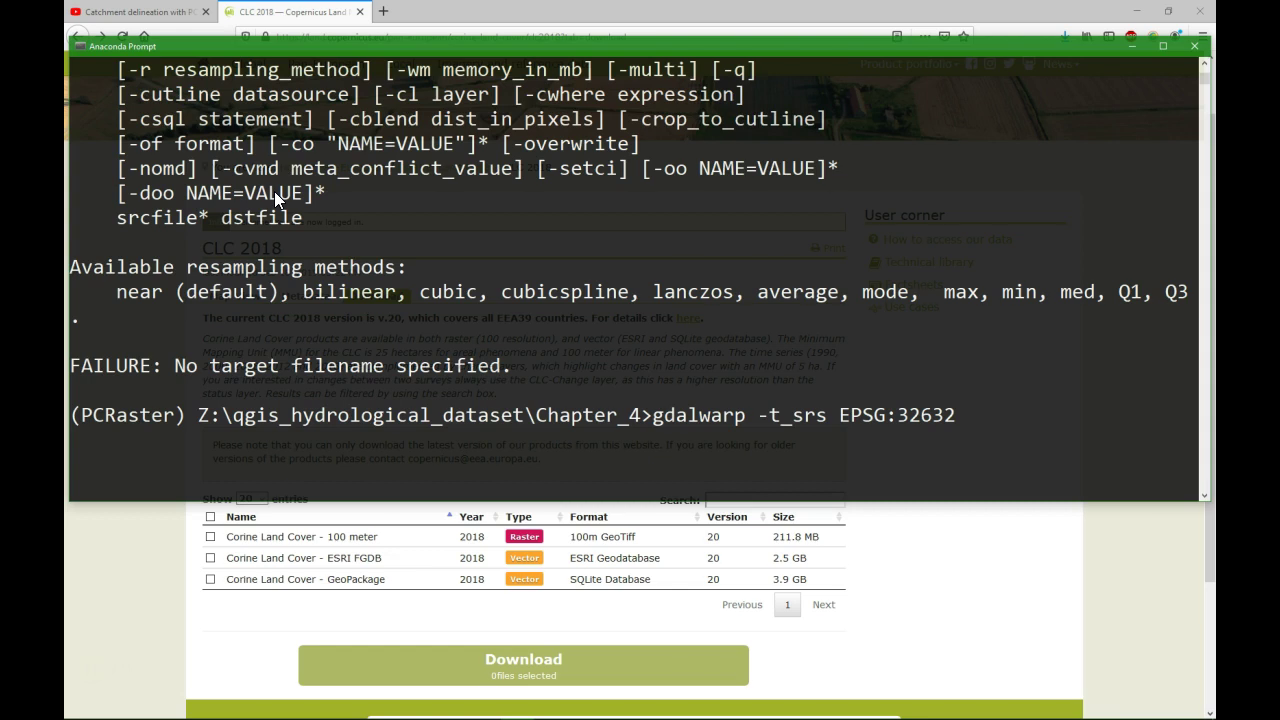
{"action": "type", "text": "clc"}
{"action": "key", "text": "Tab"}
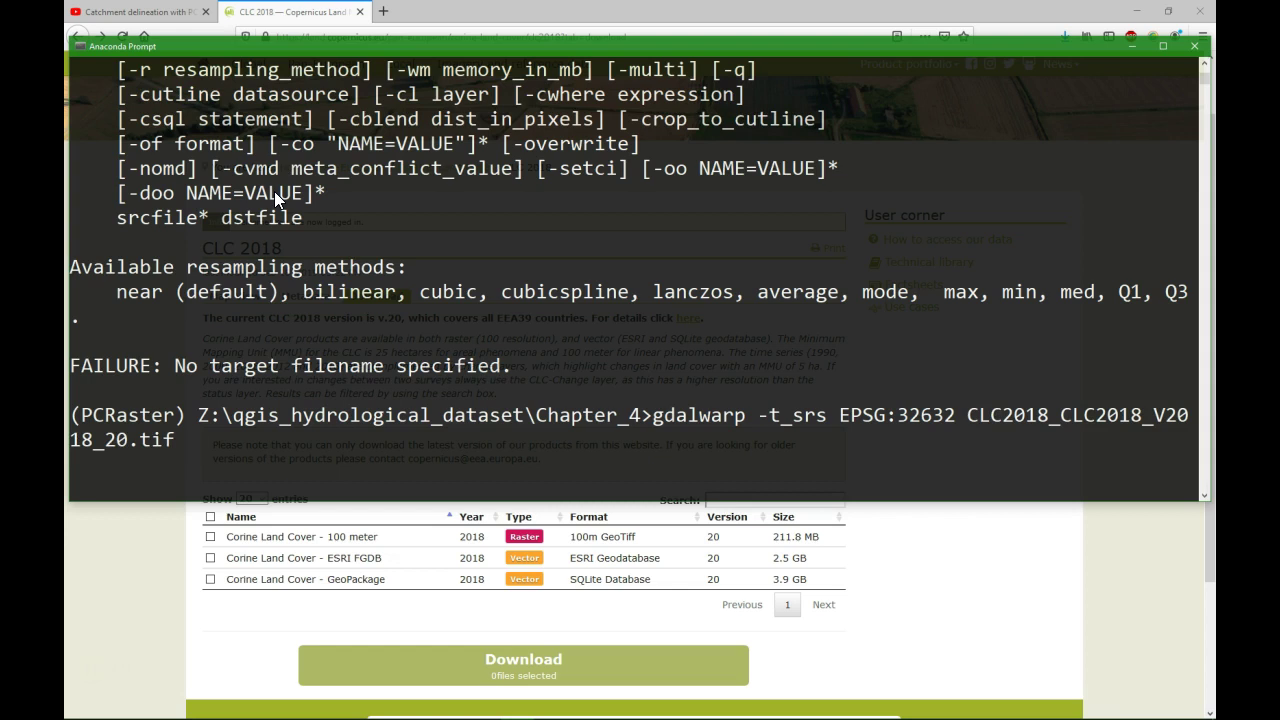
{"action": "type", "text": "corine2018"}
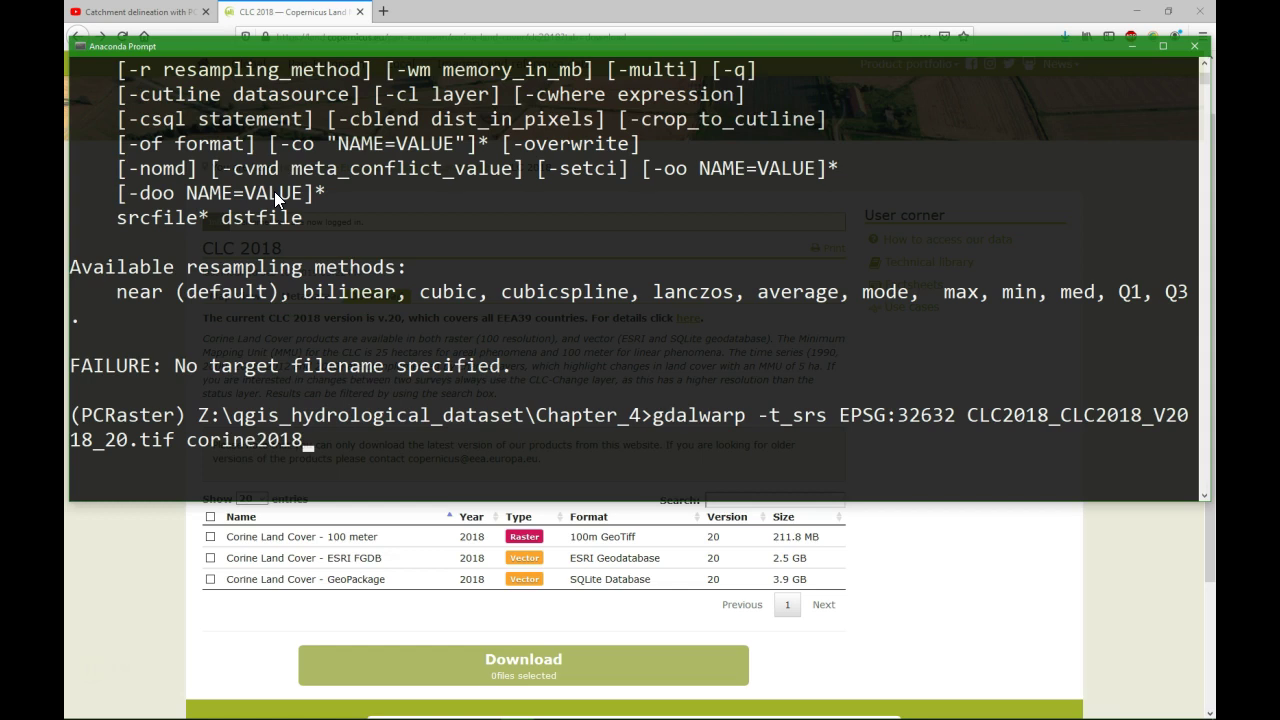
{"action": "type", "text": ".tif"}
- Run the full-extent reprojection, which fails with ERROR 6 for exceeding the 4GB TIFF limit
{"action": "key", "text": "Return"}
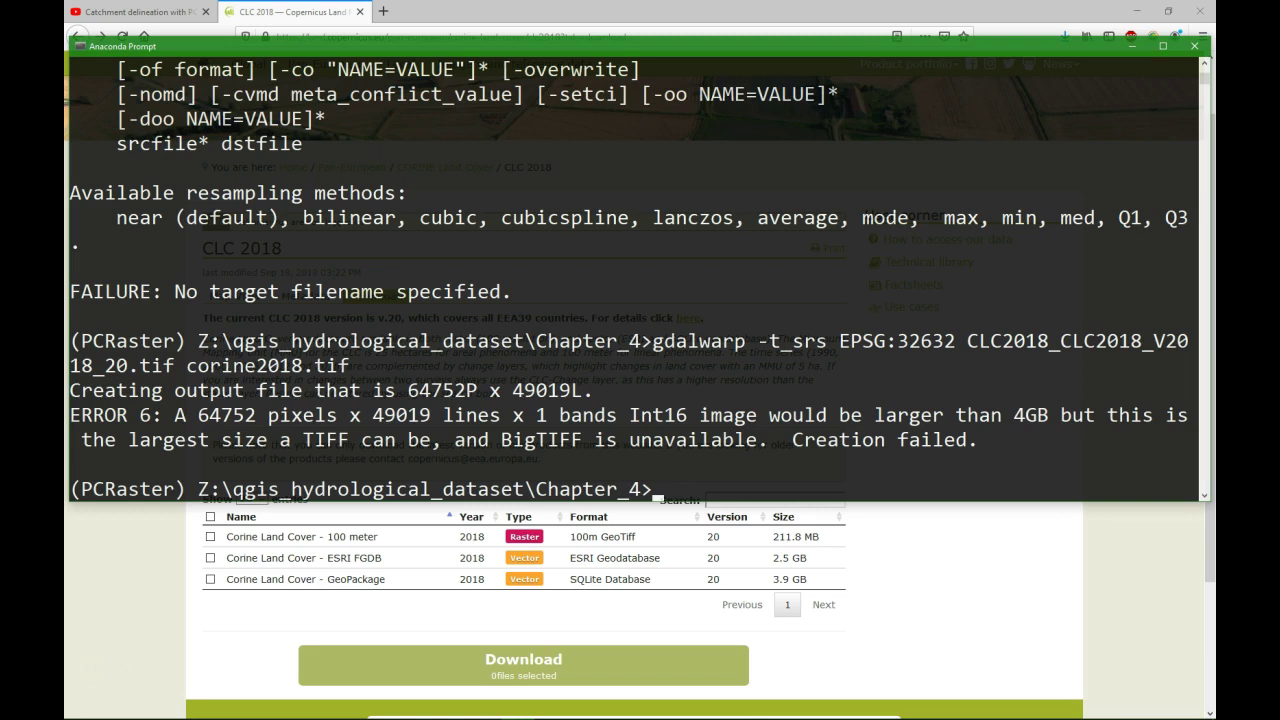
- Reproject the CORINE raster to EPSG:32632 cropped to boundingbox.shp, writing corine2018.tif
{"action": "right_click", "coordinate": [366, 284]}
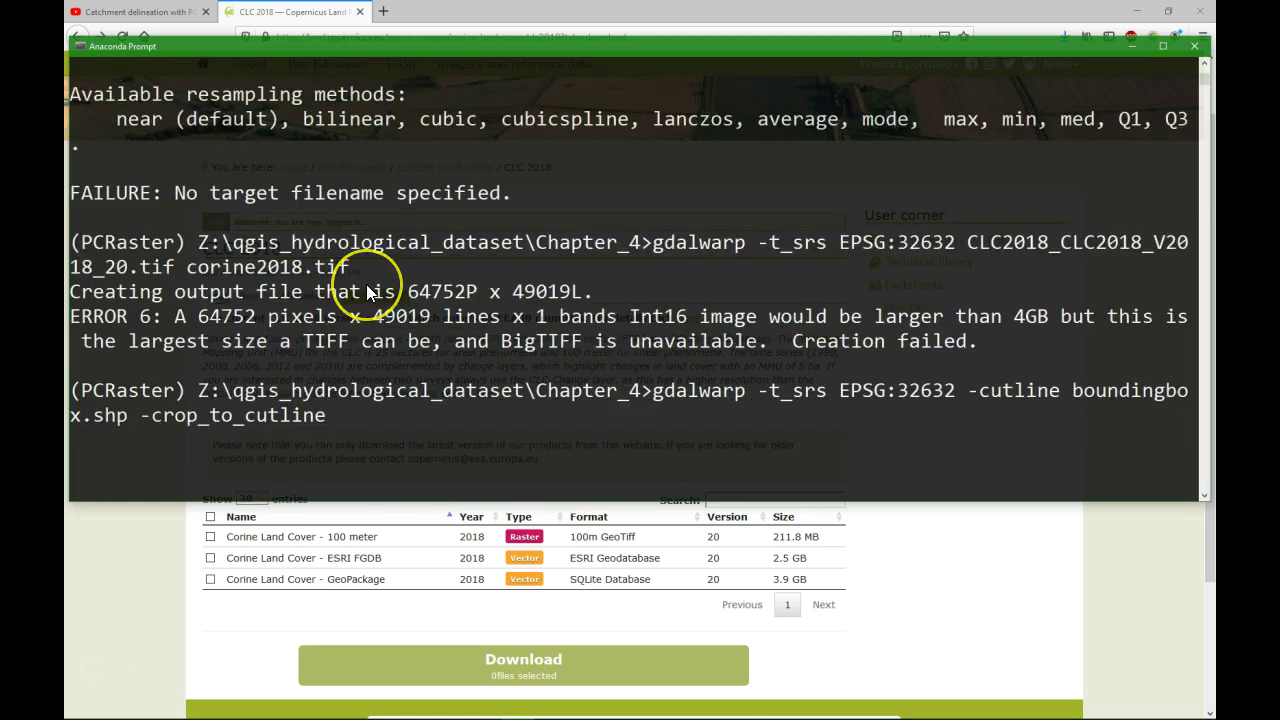
{"action": "type", "text": "c"}
{"action": "key", "text": "Tab"}
{"action": "type", "text": "corine20"}
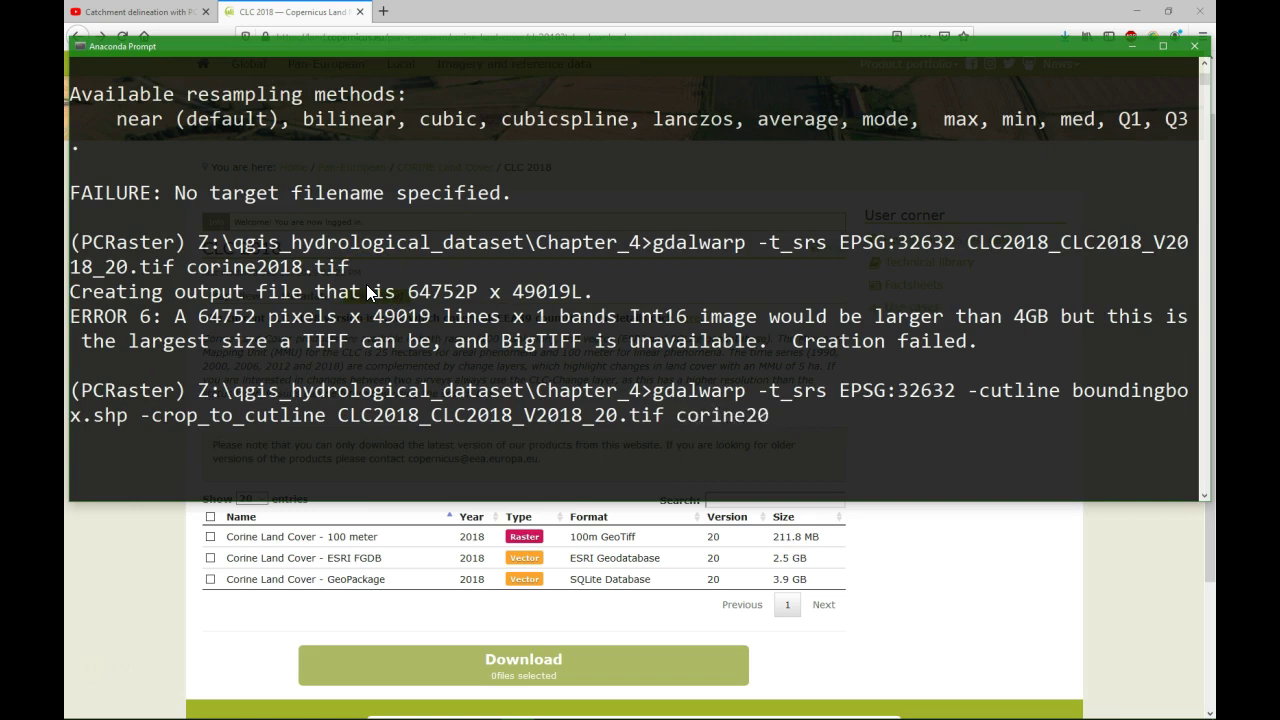
{"action": "type", "text": "18.tif"}
{"action": "key", "text": "Return"}
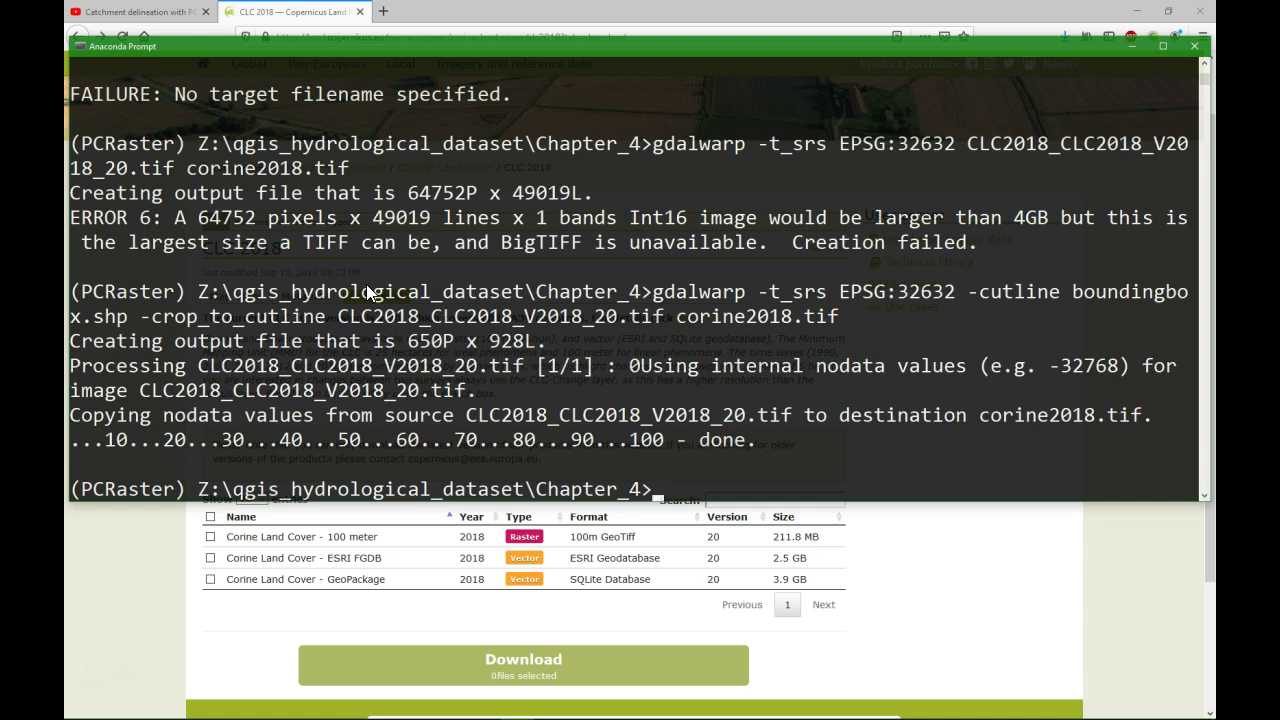
- List existing .map files, then gdal_translate corine2018.tif to a VS_NOMINAL Int32 PCRaster corine2018.map
{"action": "type", "text": "dir *.map"}
{"action": "key", "text": "Return"}
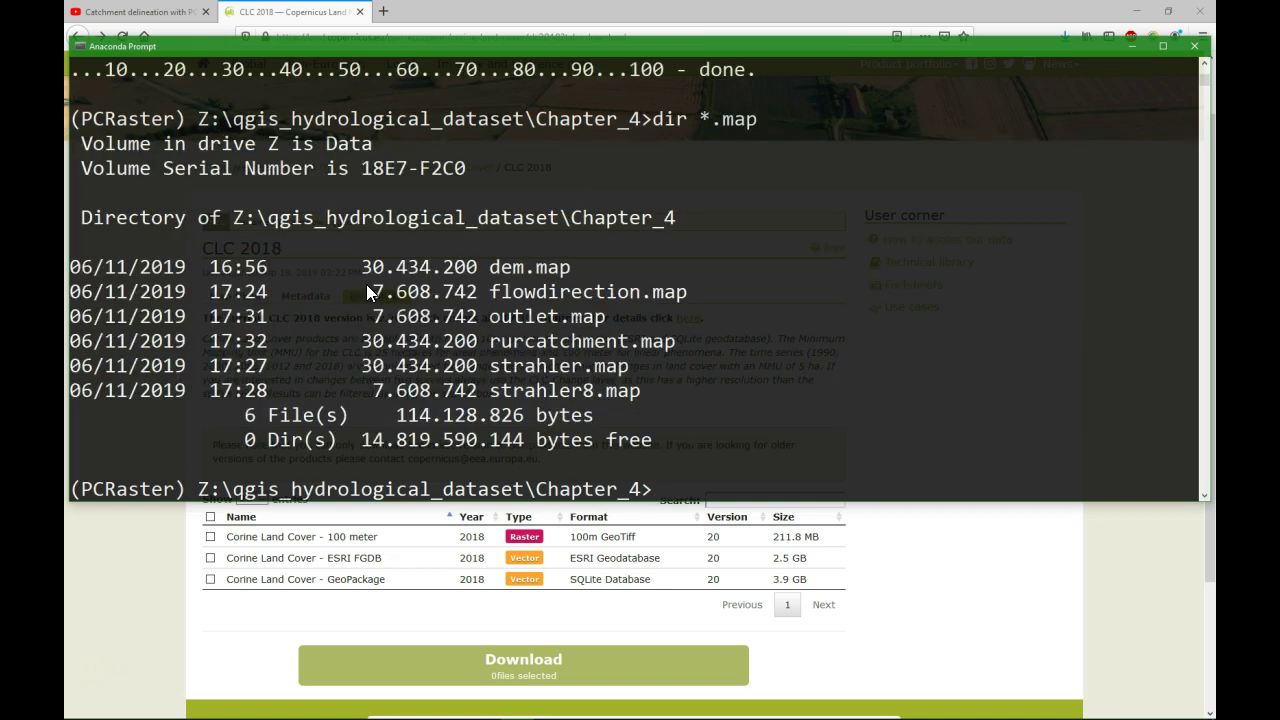
{"action": "type", "text": "gdal_translat"}
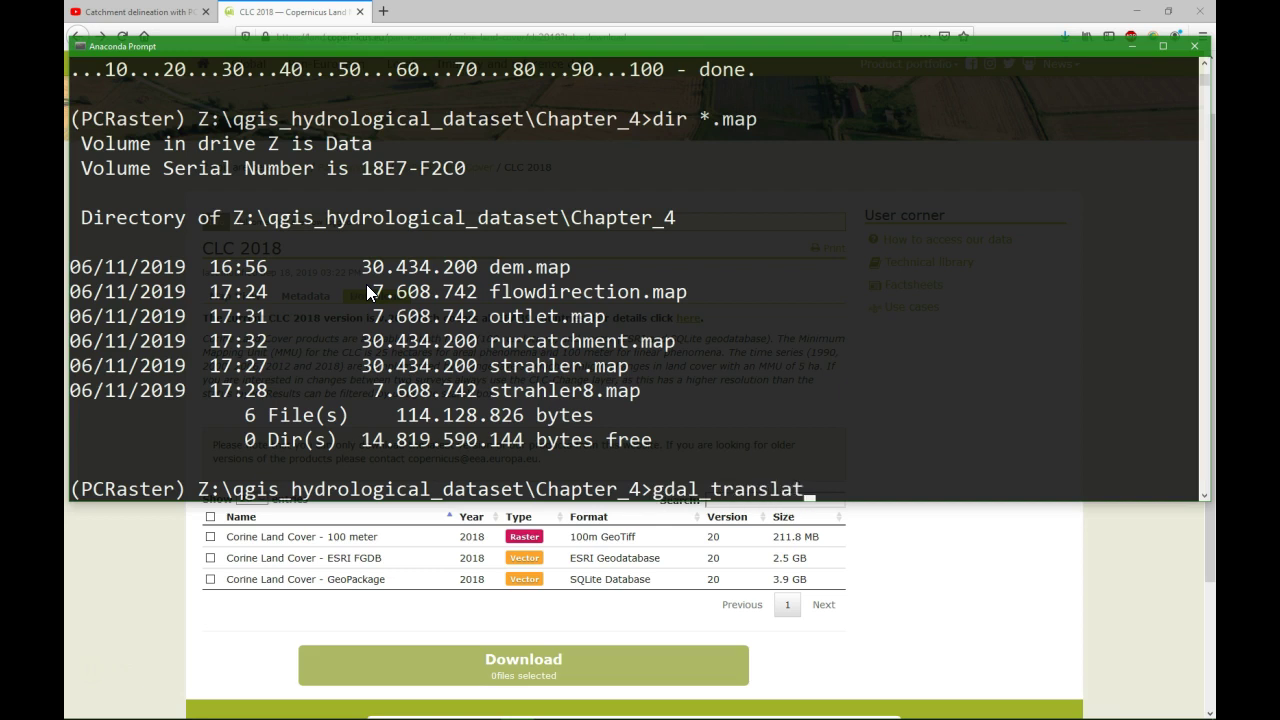
{"action": "type", "text": "e -of PCRaster -ot "}
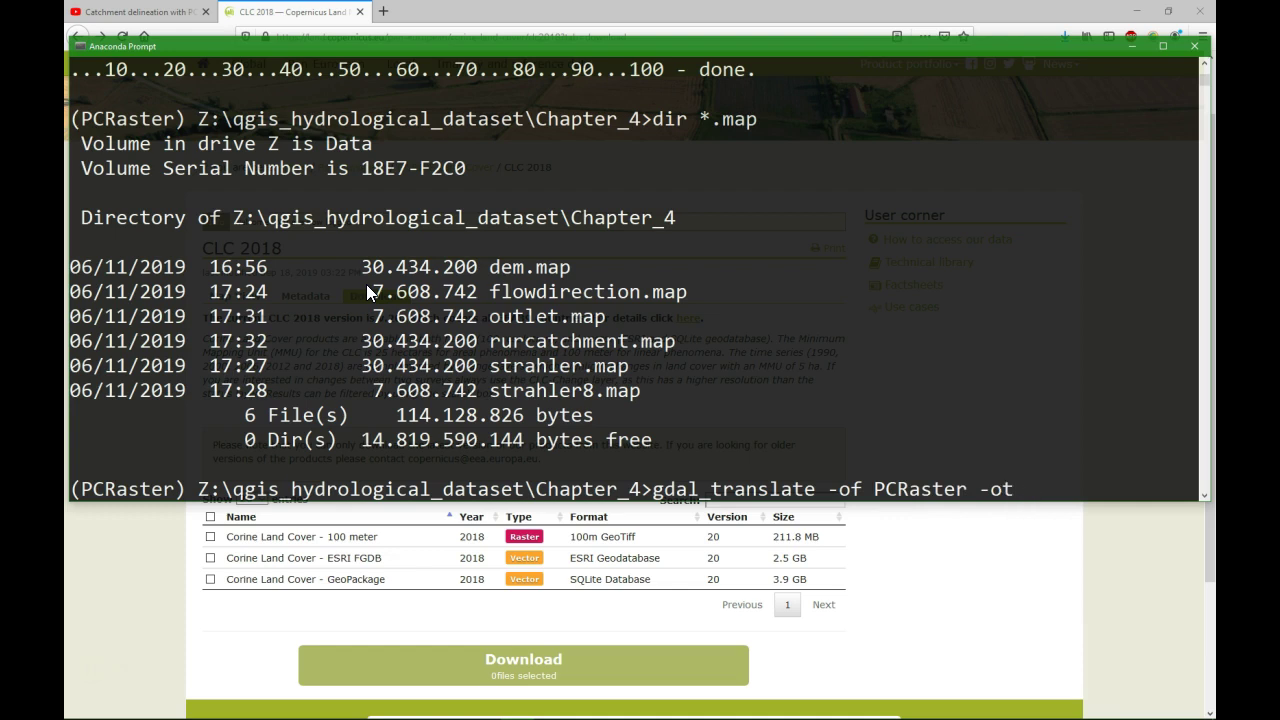
{"action": "type", "text": "Int32 -mo VS"}
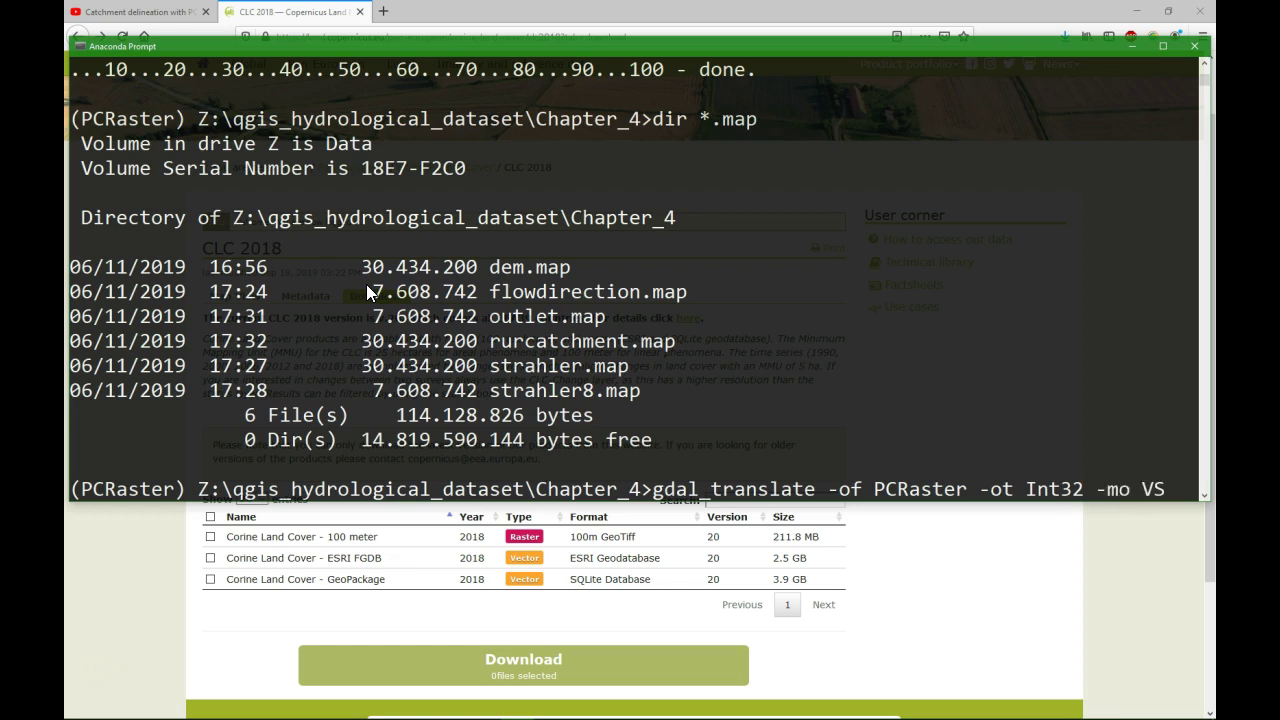
{"action": "type", "text": "_N"}
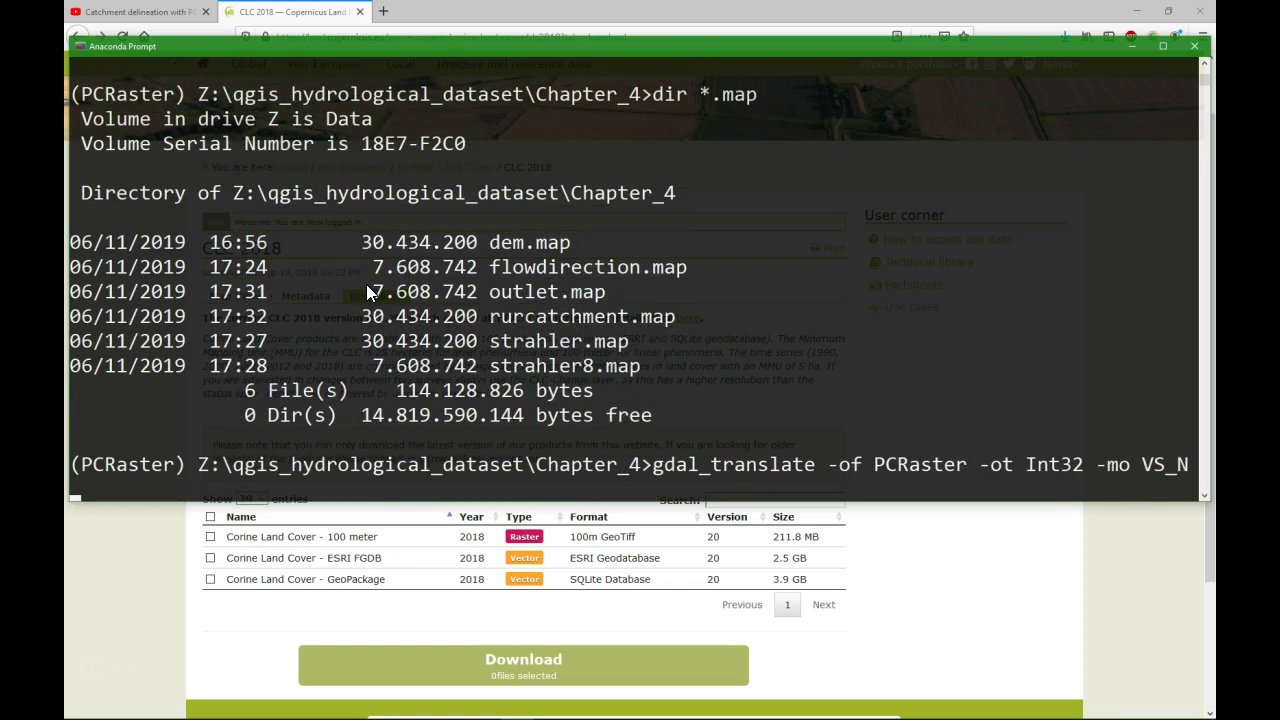
{"action": "type", "text": "OMINAL cor"}
{"action": "key", "text": "Tab"}
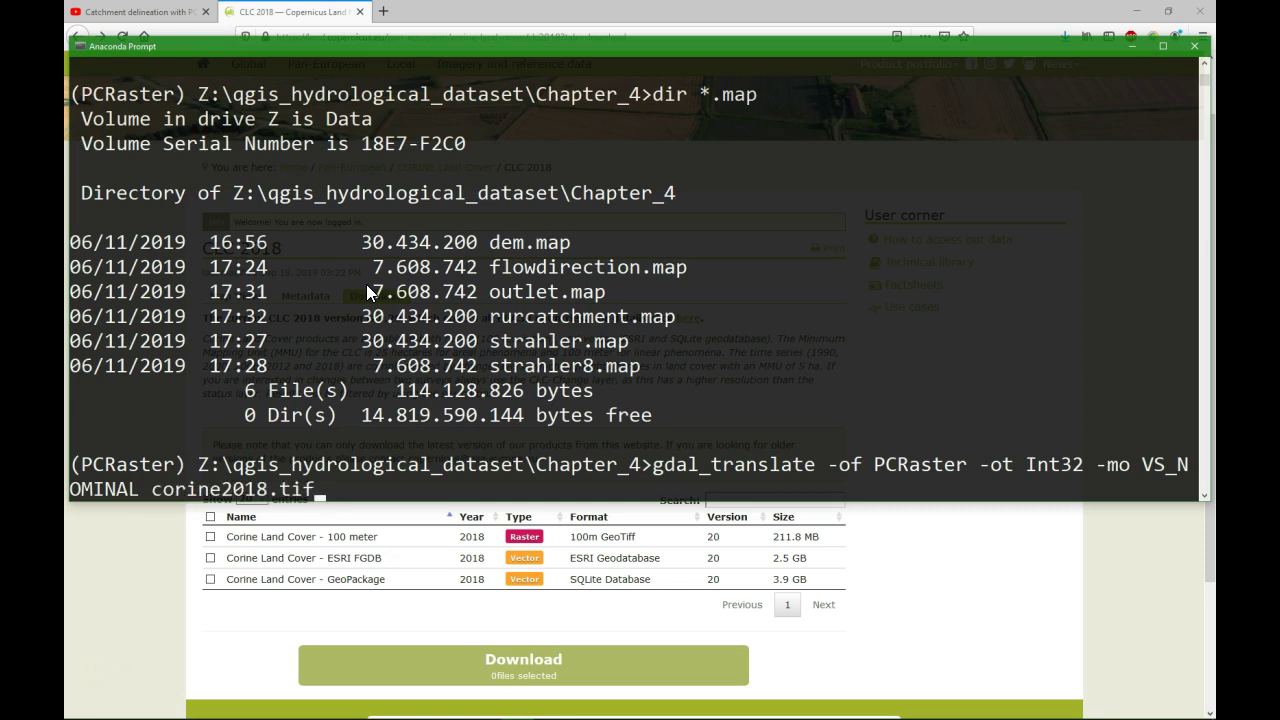
{"action": "type", "text": "corine"}
{"action": "key", "text": "Tab"}
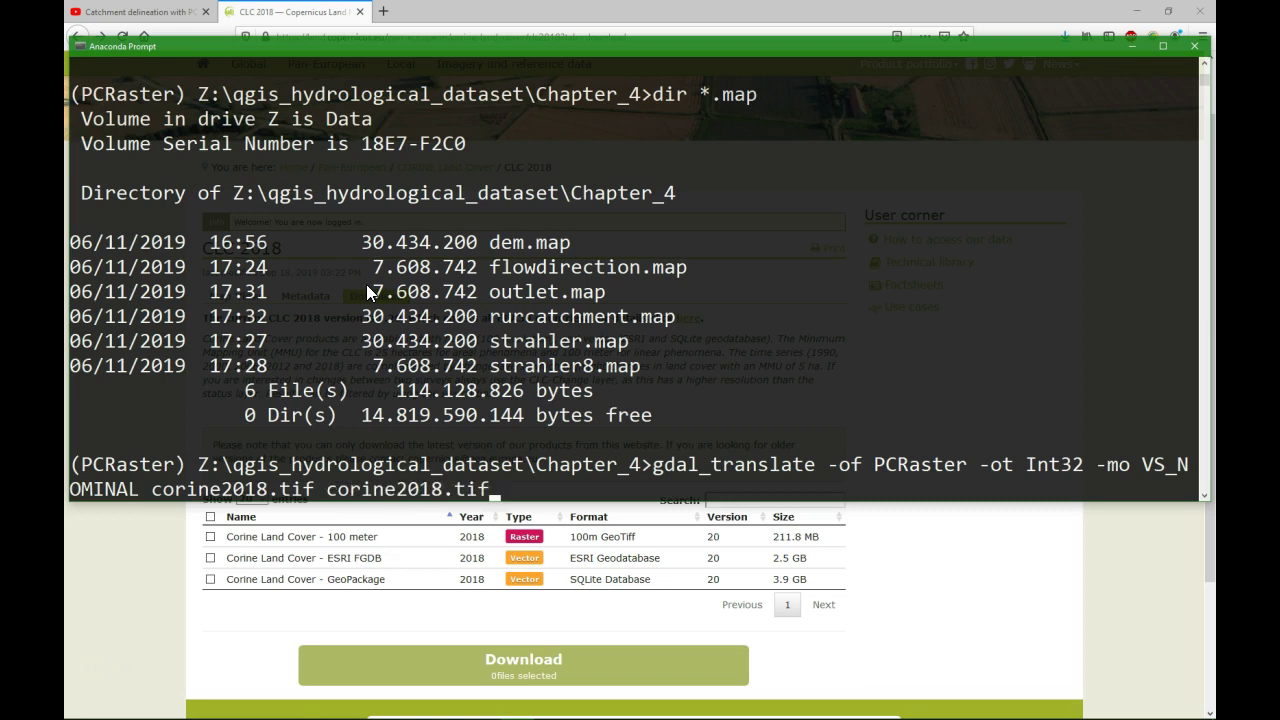
{"action": "key", "text": "BackSpace"}
{"action": "key", "text": "BackSpace"}
{"action": "key", "text": "BackSpace"}
{"action": "type", "text": "map"}
{"action": "key", "text": "Return"}
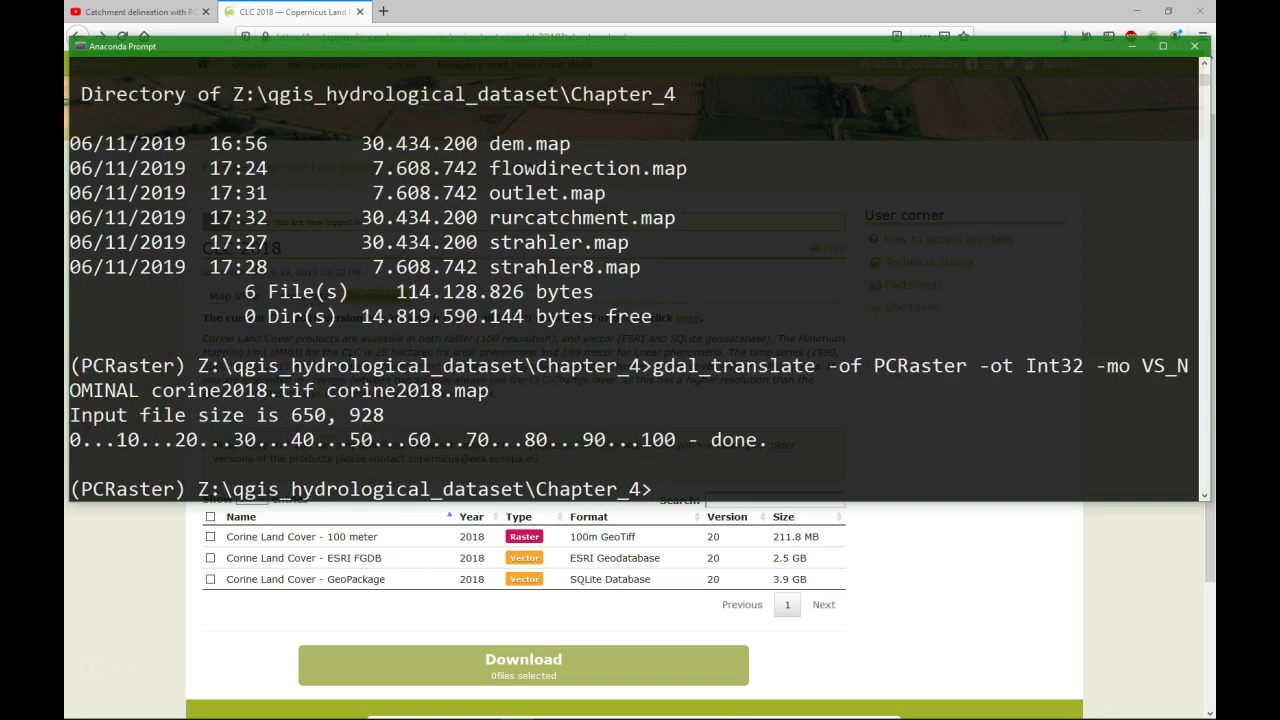
- Open corine2018.map in Aguila, check its CORINE class legend, then exit the viewer
{"action": "type", "text": "agu"}
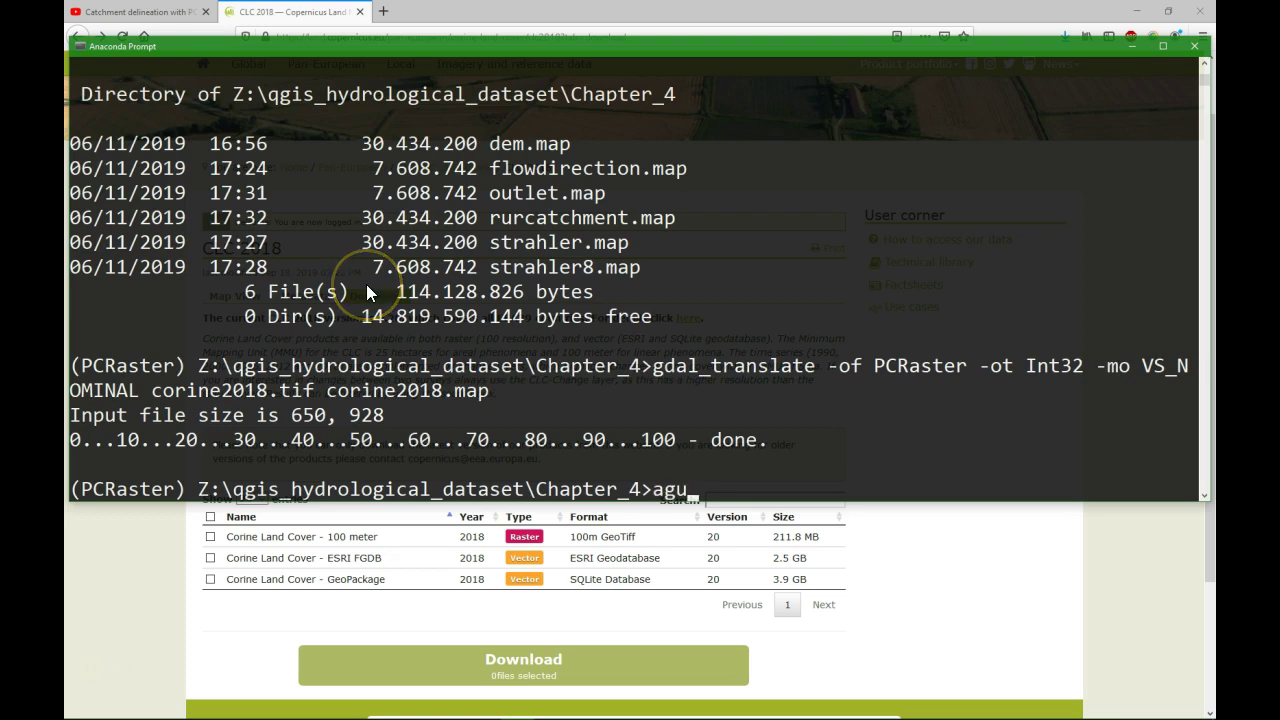
{"action": "type", "text": "ila cori"}
{"action": "key", "text": "Tab"}
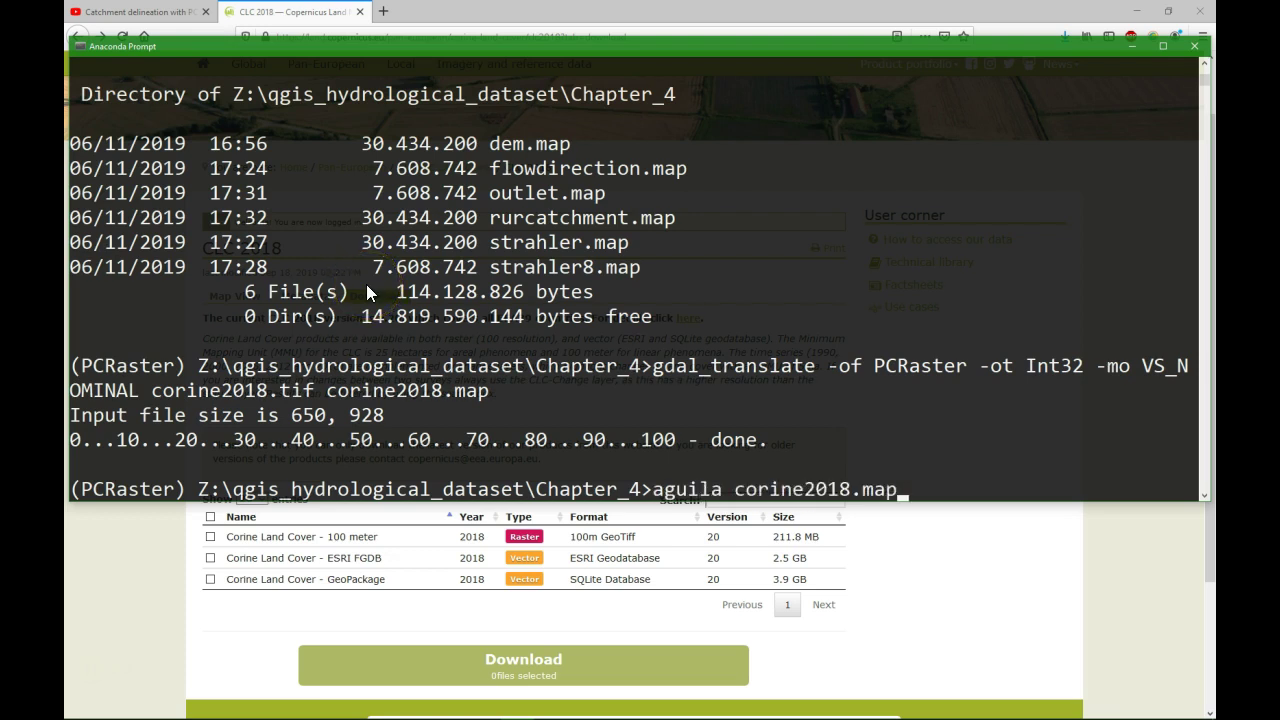
{"action": "key", "text": "Return"}
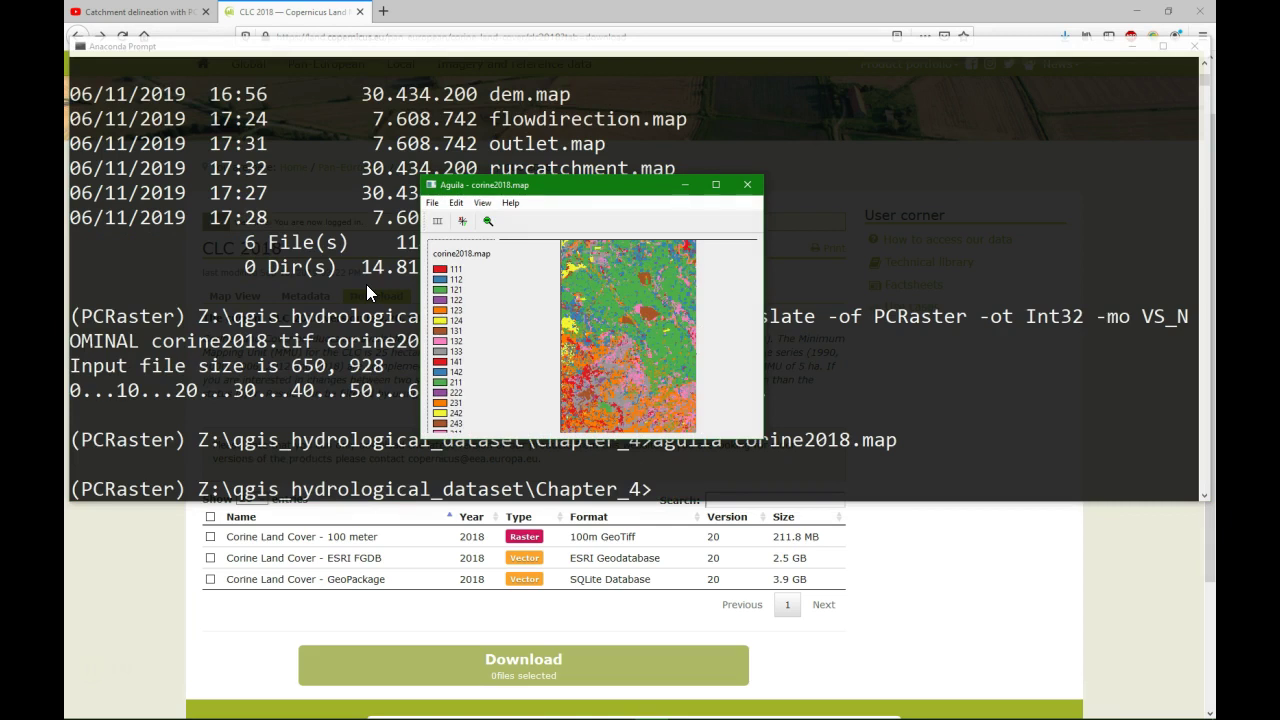
{"action": "left_click", "coordinate": [433, 203]}
{"action": "left_click", "coordinate": [451, 279]}
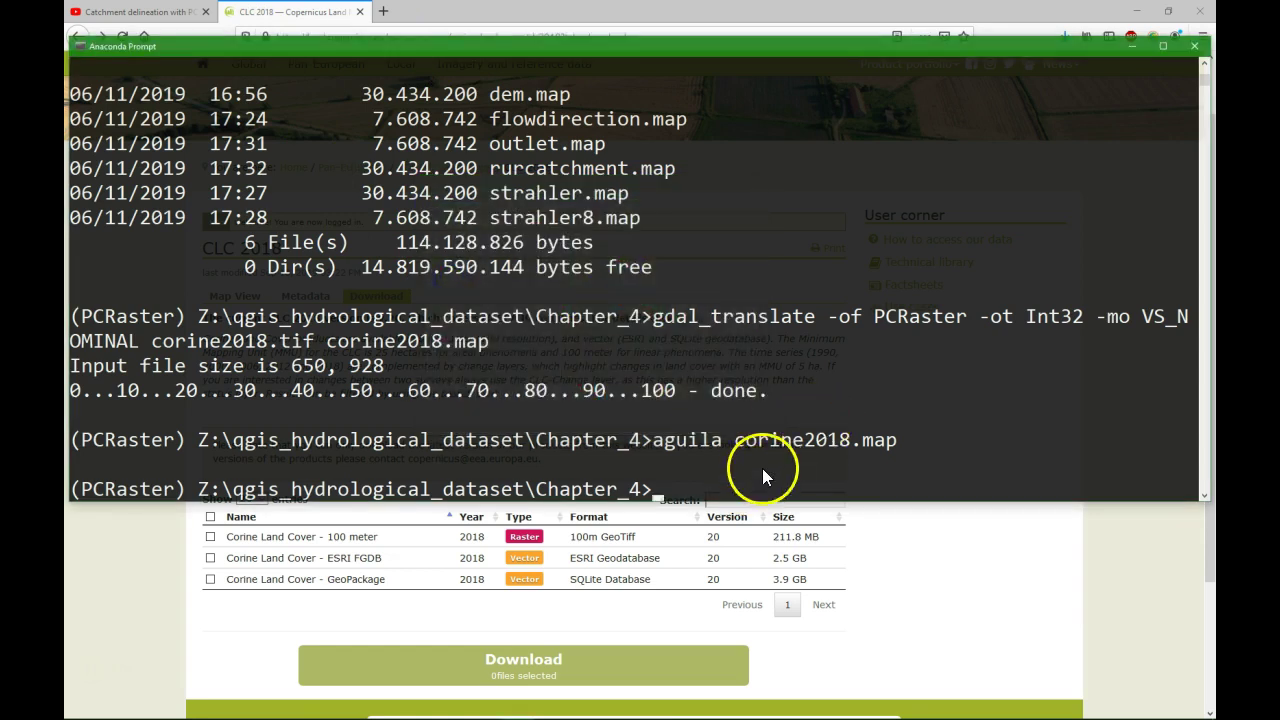
- Run resample on corine2018.map into landcover.map using --clone rurcatchment.map
{"action": "type", "text": "resample "}
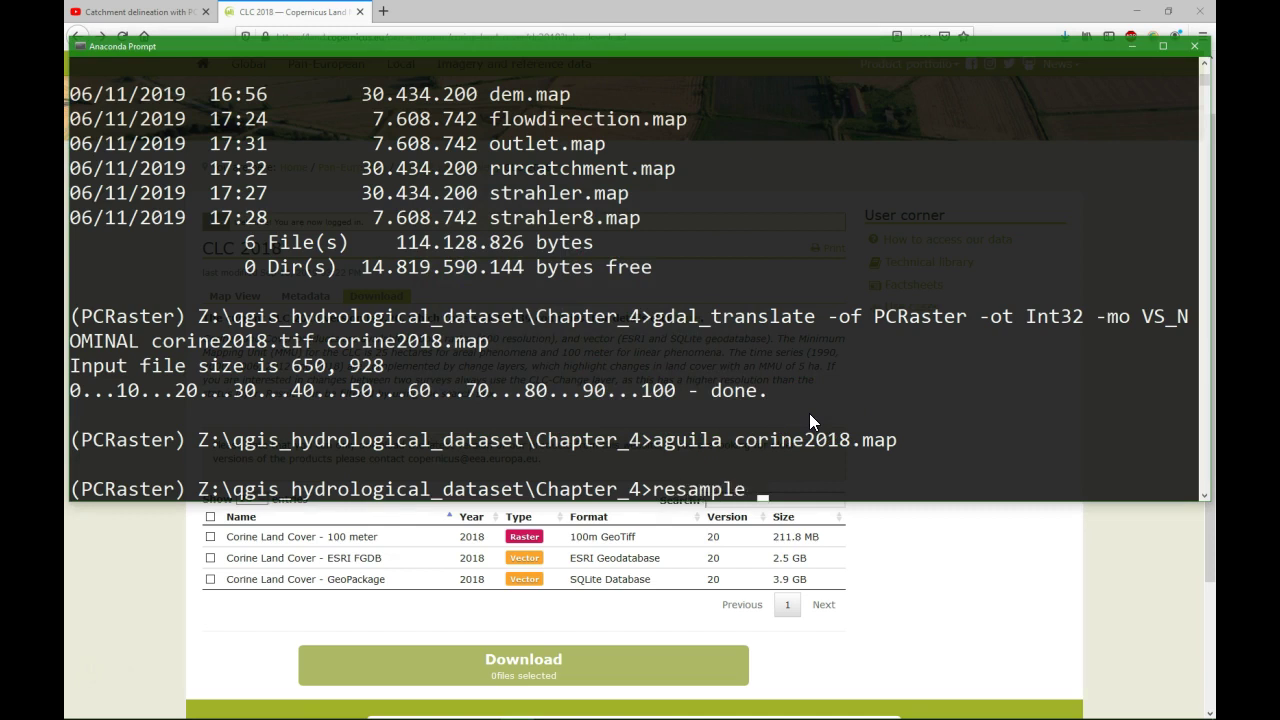
{"action": "type", "text": "corin"}
{"action": "key", "text": "Tab"}
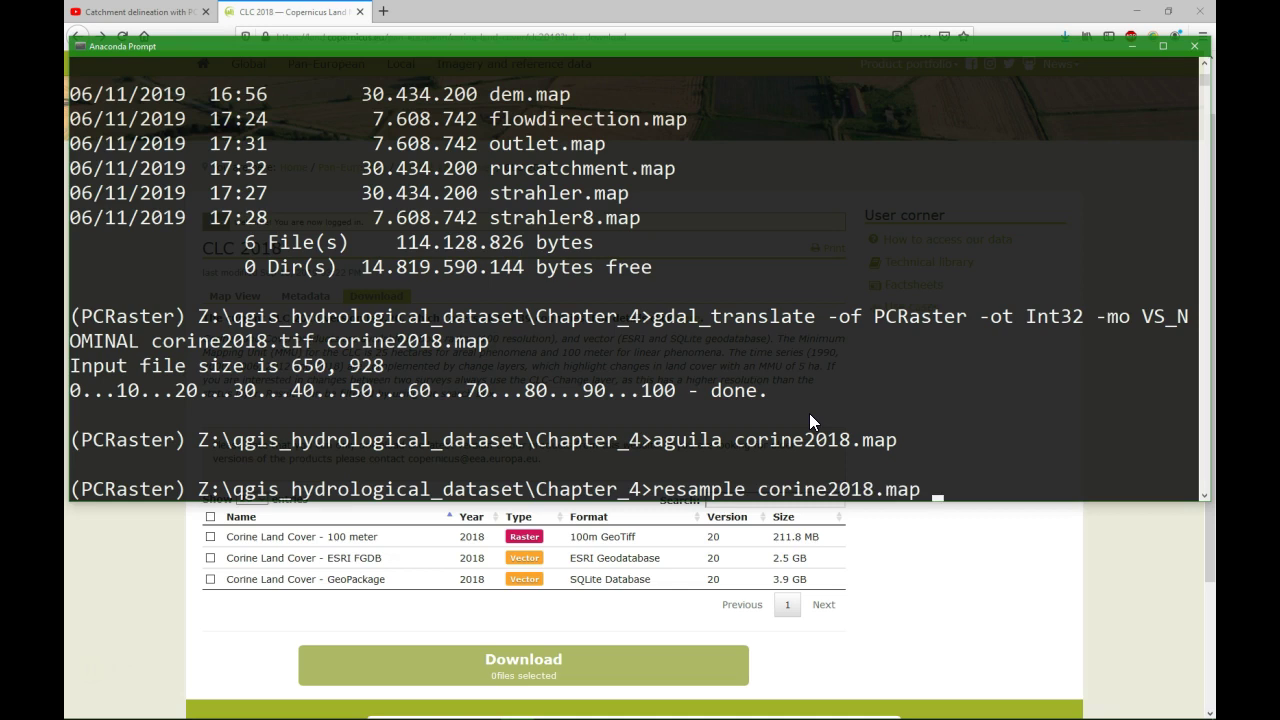
{"action": "type", "text": "landcover"}
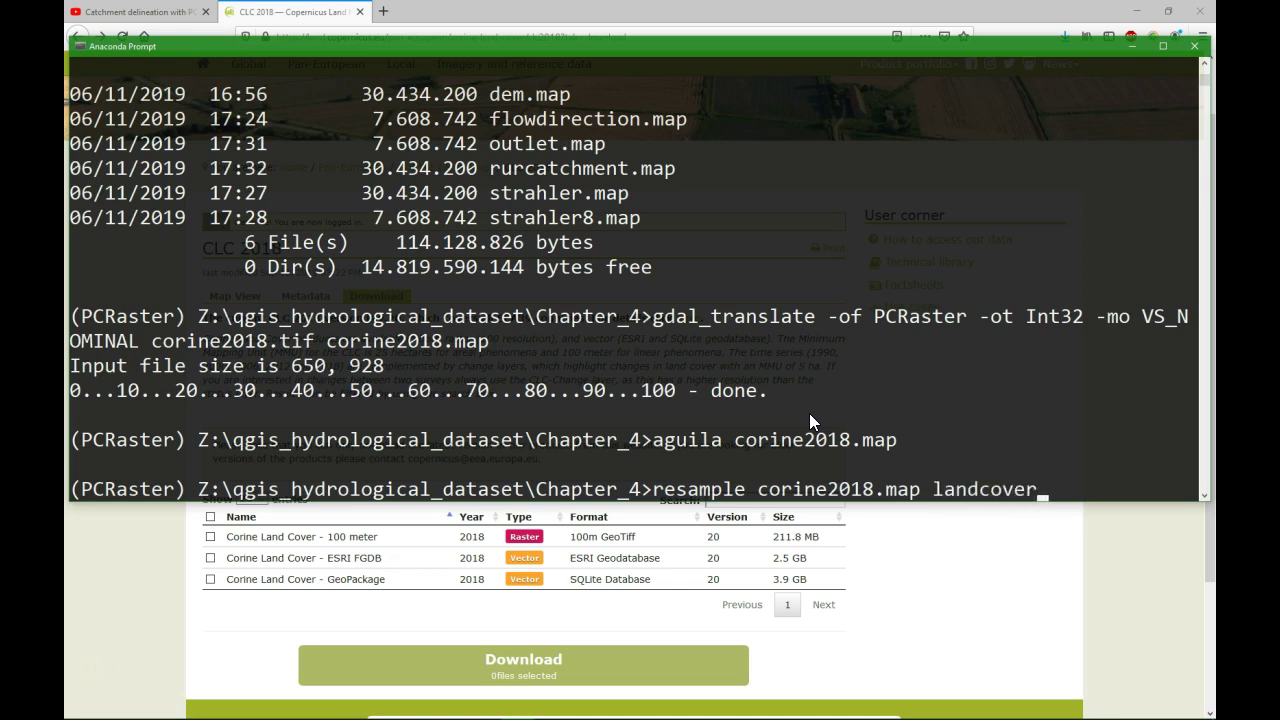
{"action": "type", "text": ".map --clone "}
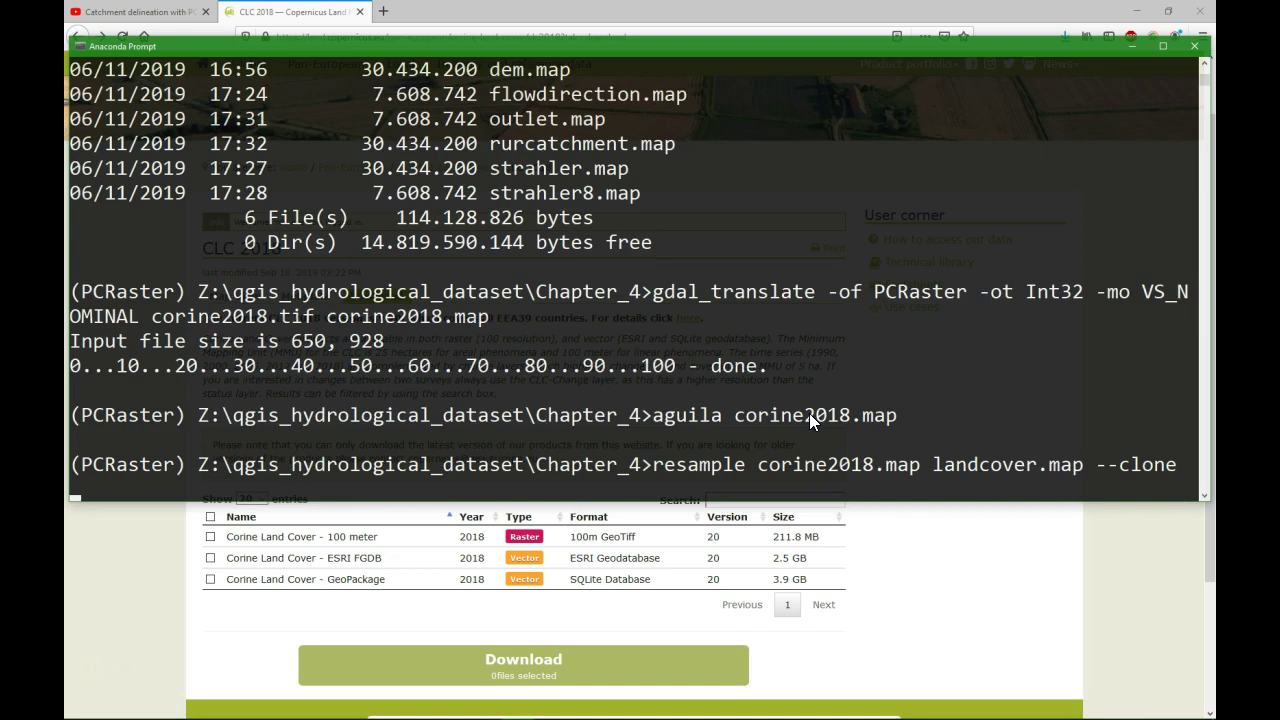
{"action": "type", "text": "rur"}
{"action": "key", "text": "Tab"}
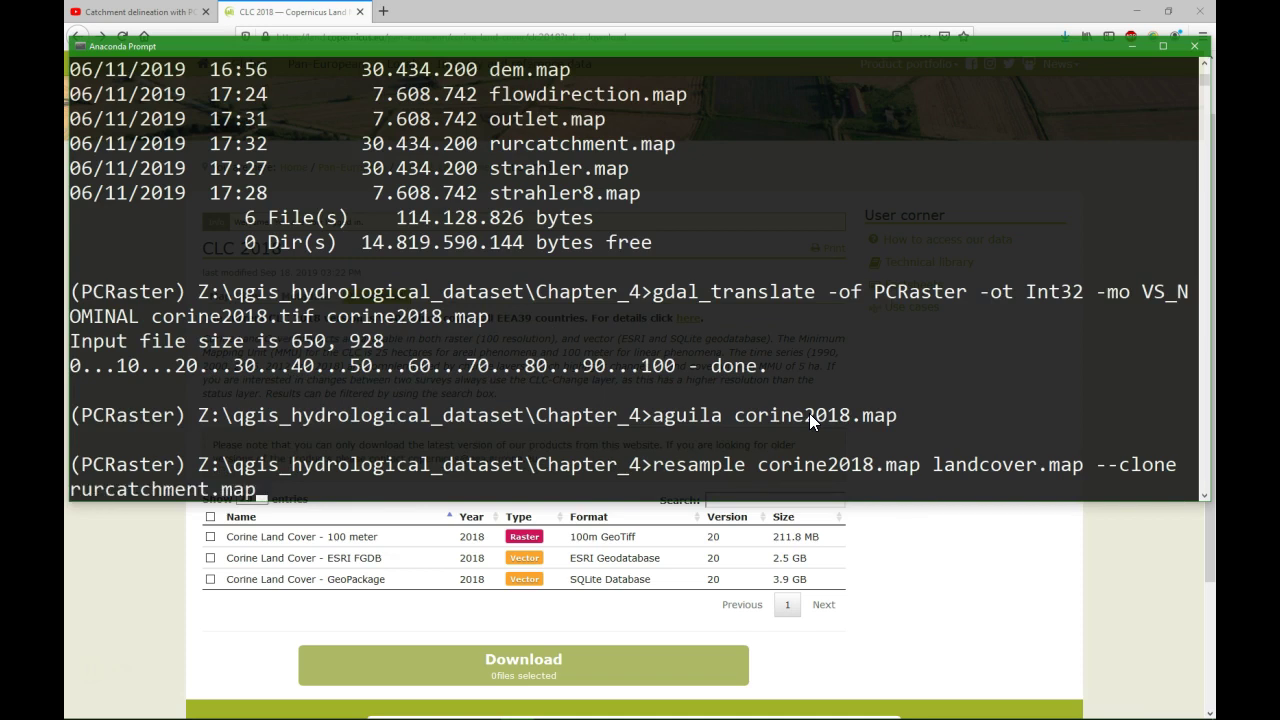
{"action": "key", "text": "Return"}
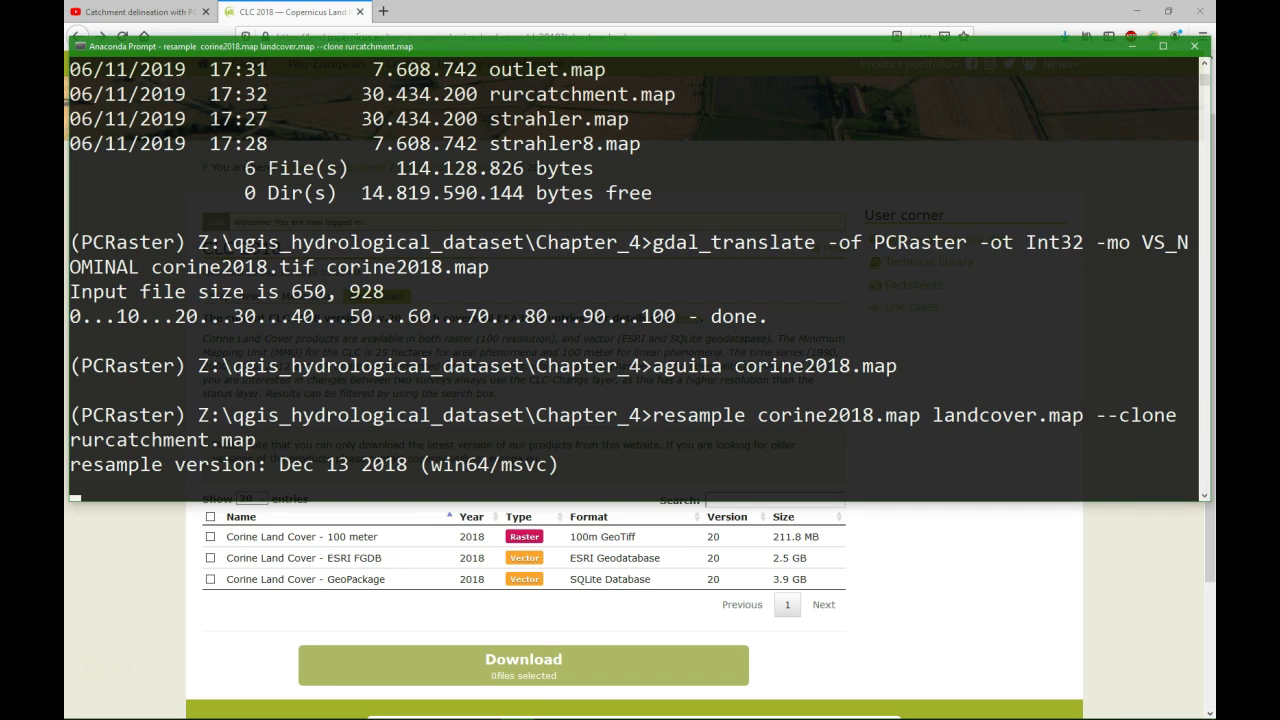
- Open corine2018.map, landcover.map and rurcatchment.map together in Aguila
{"action": "type", "text": "aguila"}
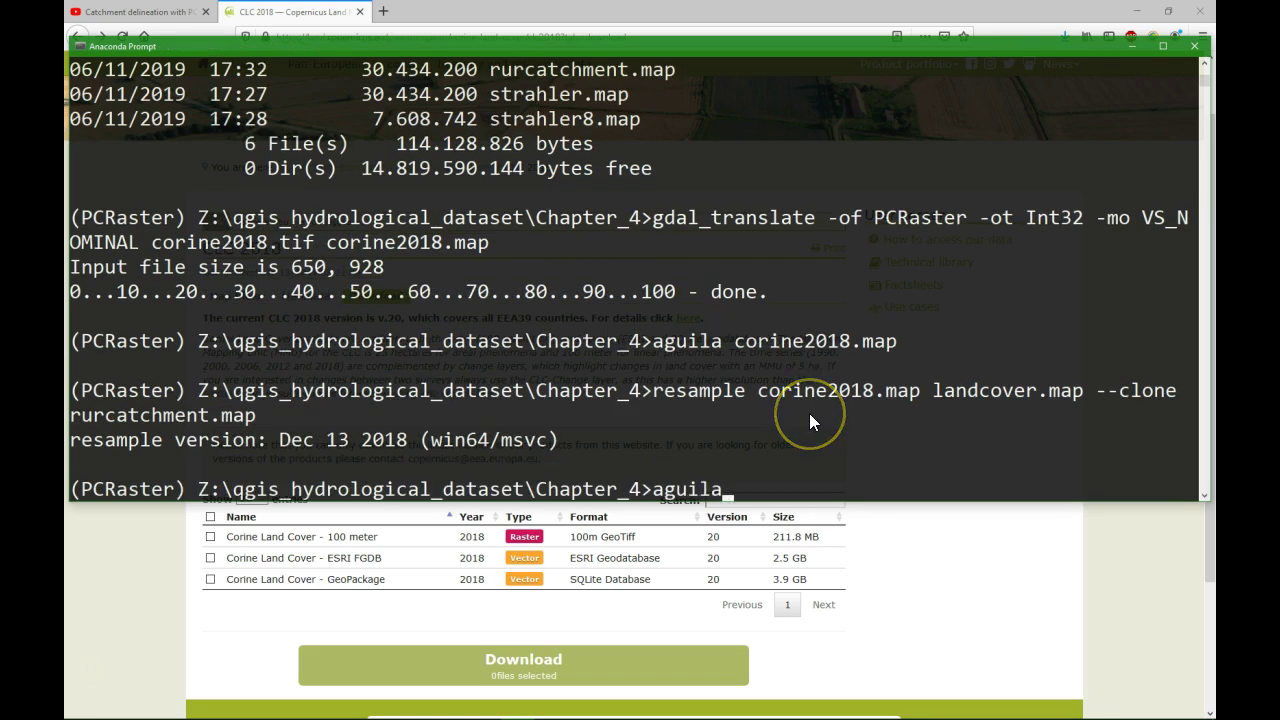
{"action": "type", "text": " cori"}
{"action": "key", "text": "Tab"}
{"action": "type", "text": "landcover.map"}
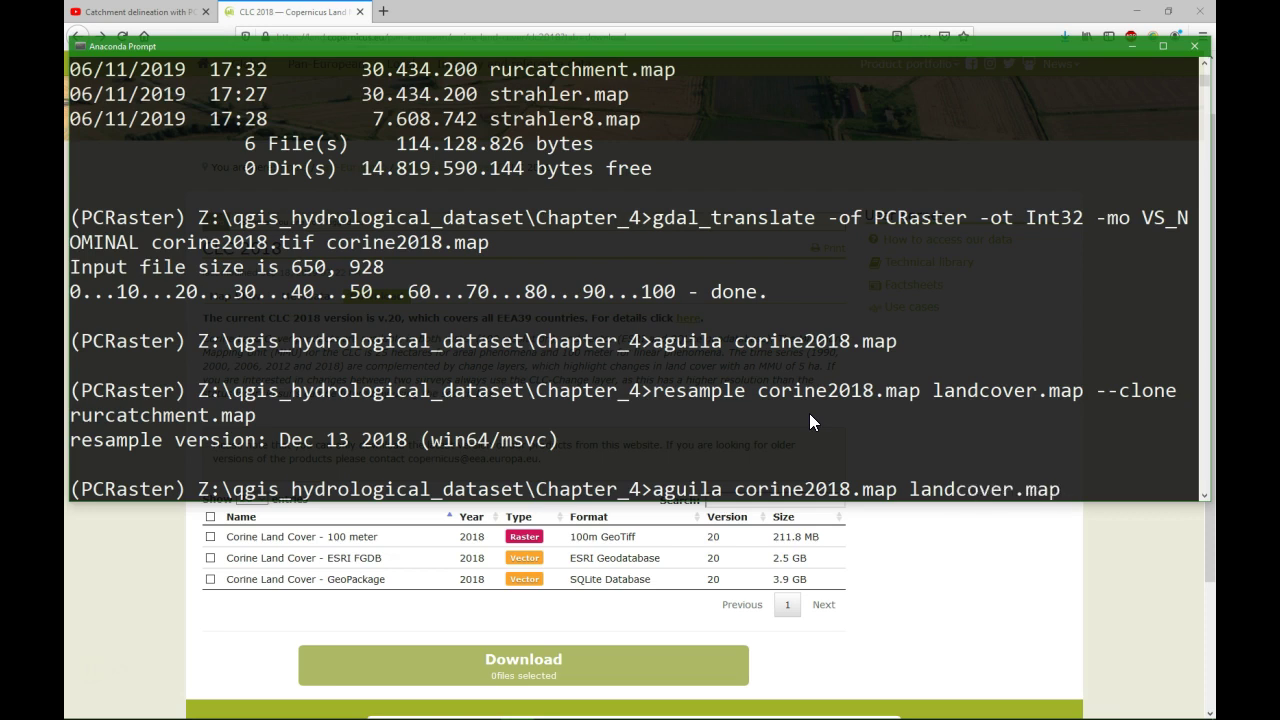
{"action": "type", "text": " rur"}
{"action": "key", "text": "Tab"}
{"action": "key", "text": "Return"}
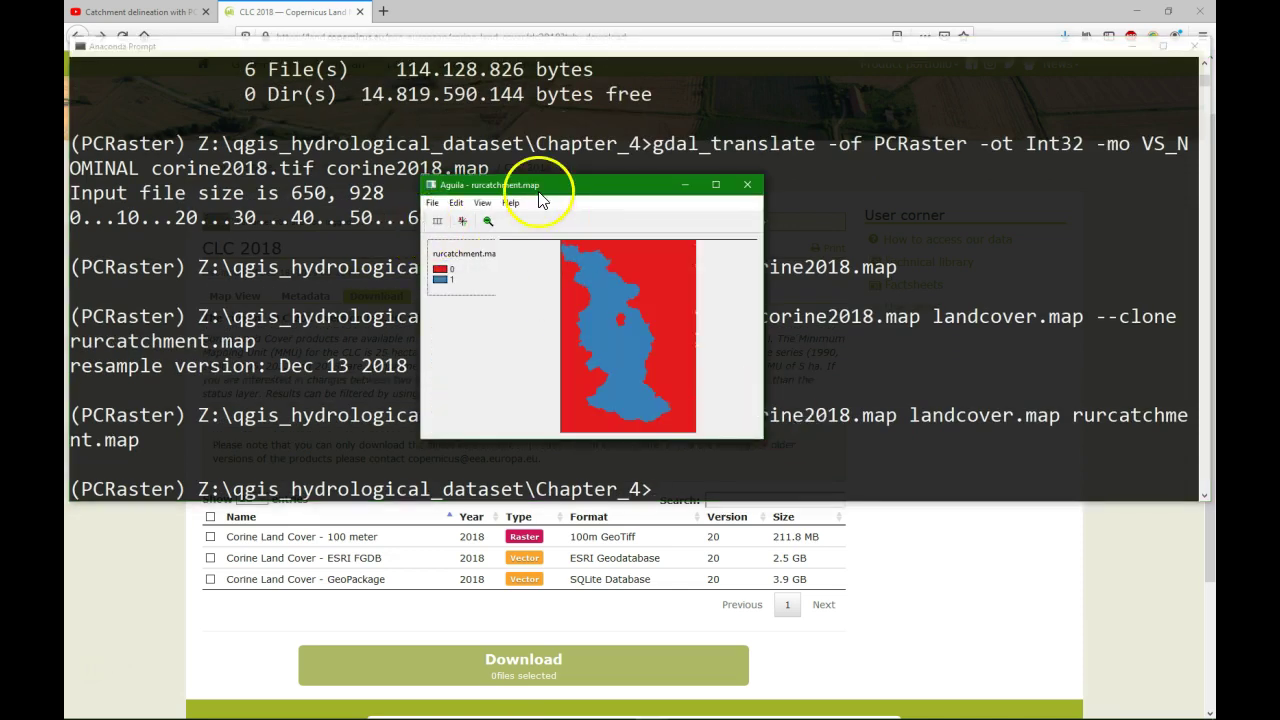
- Arrange the landcover.map and rurcatchment.map views side by side, then exit all viewers
{"action": "left_click_drag", "start_coordinate": [539, 190], "coordinate": [869, 190]}
{"action": "left_click", "coordinate": [650, 188]}
{"action": "left_click_drag", "start_coordinate": [650, 188], "coordinate": [511, 189]}
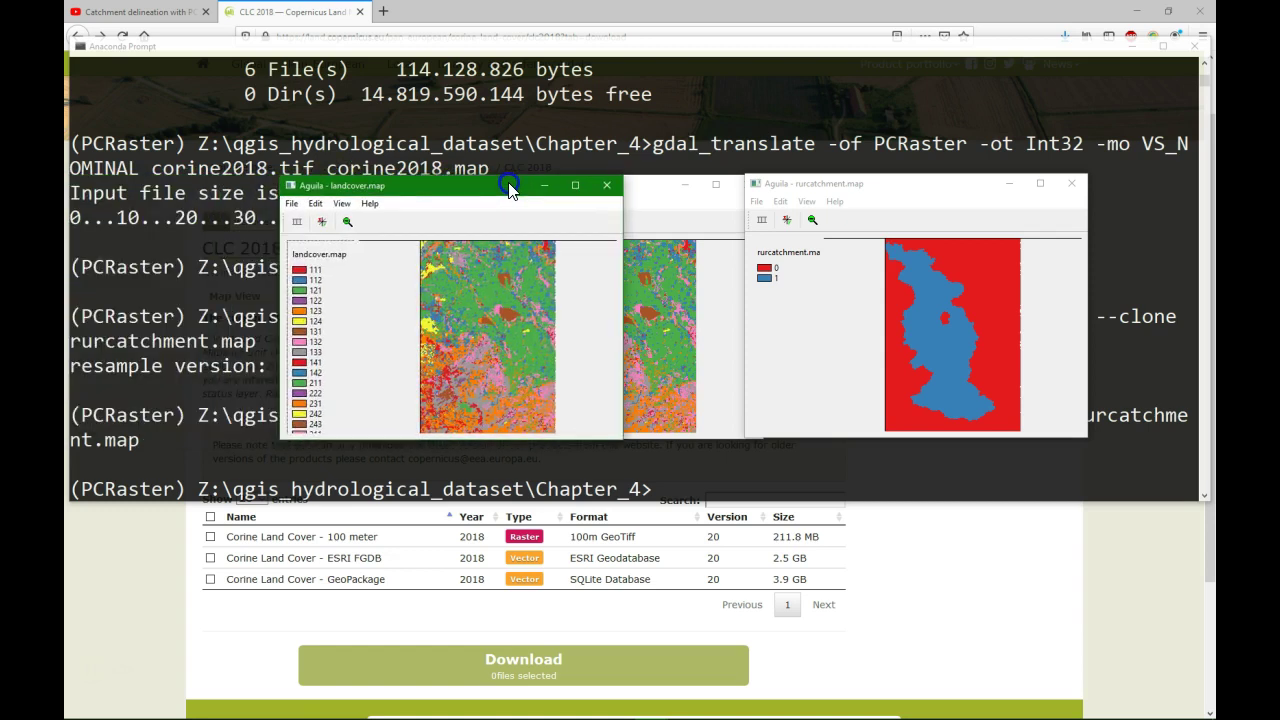
{"action": "left_click", "coordinate": [292, 204]}
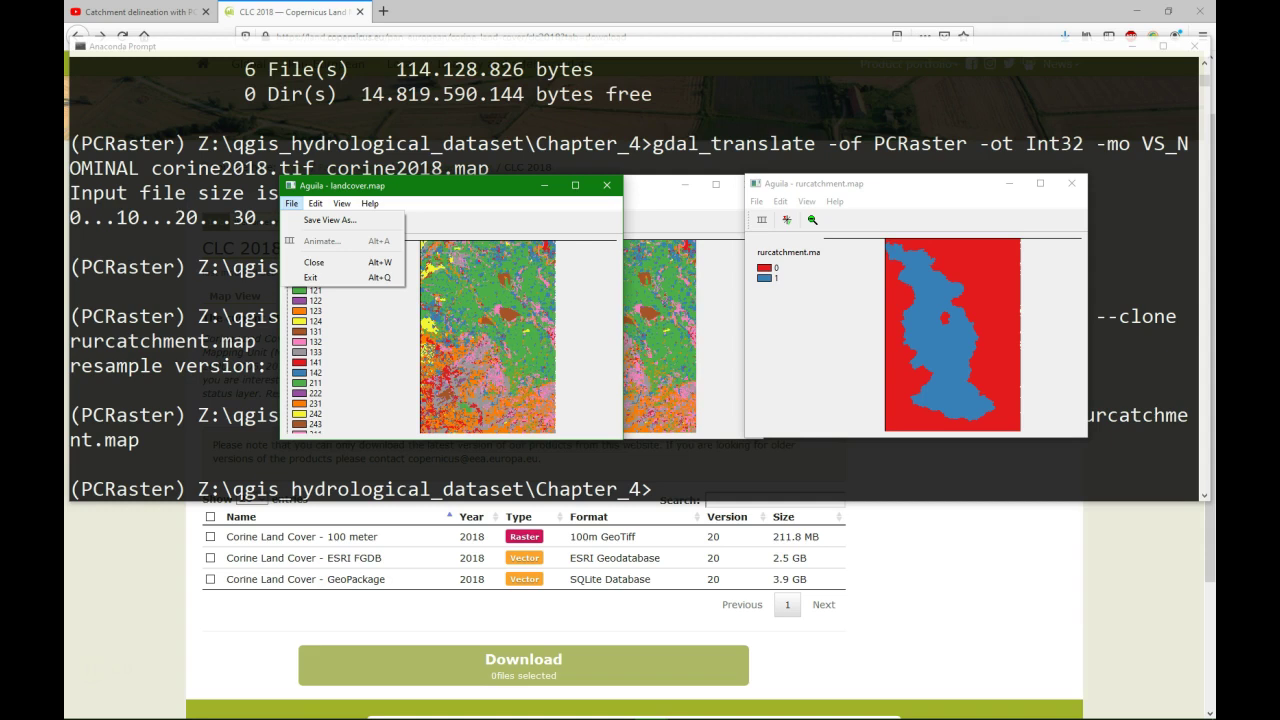
{"action": "left_click", "coordinate": [322, 278]}
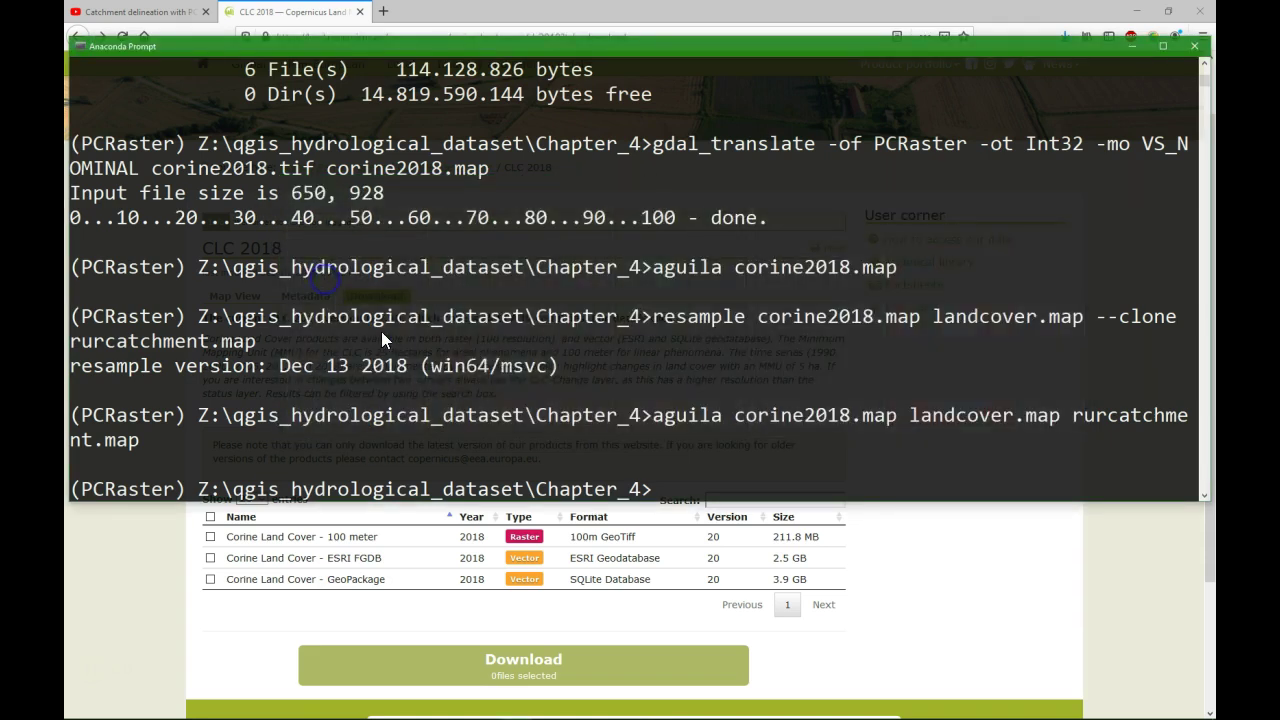
- Run mapattr -p on corine2018.map, landcover.map and rurcatchment.map to compare rows, columns and cell size
{"action": "type", "text": "mapattr -p corine2018.map land"}
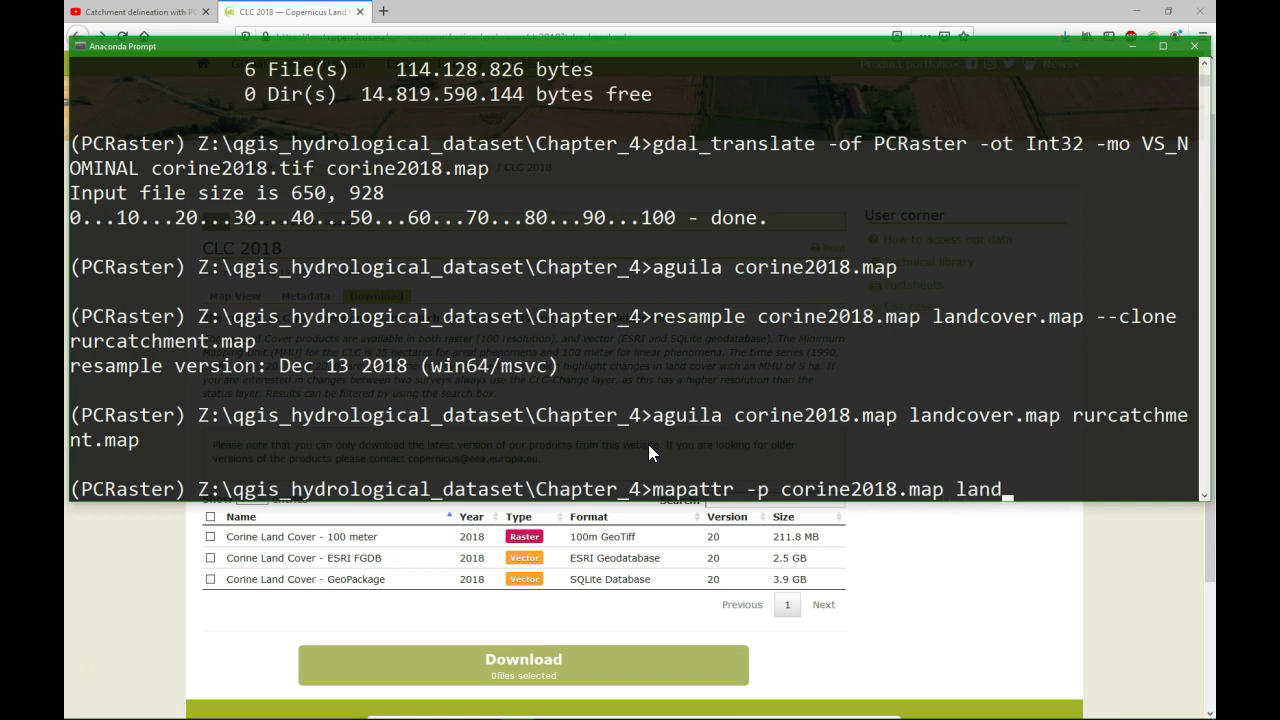
{"action": "key", "text": "Tab"}
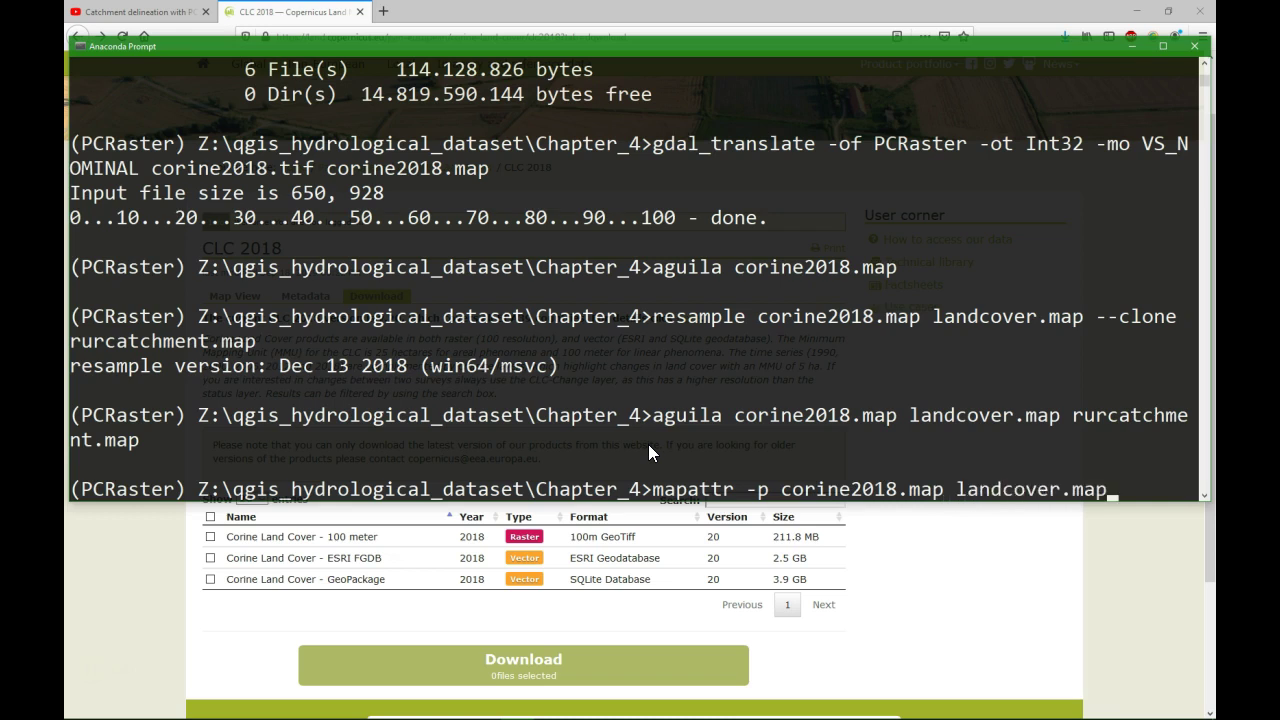
{"action": "type", "text": "rur"}
{"action": "key", "text": "Tab"}
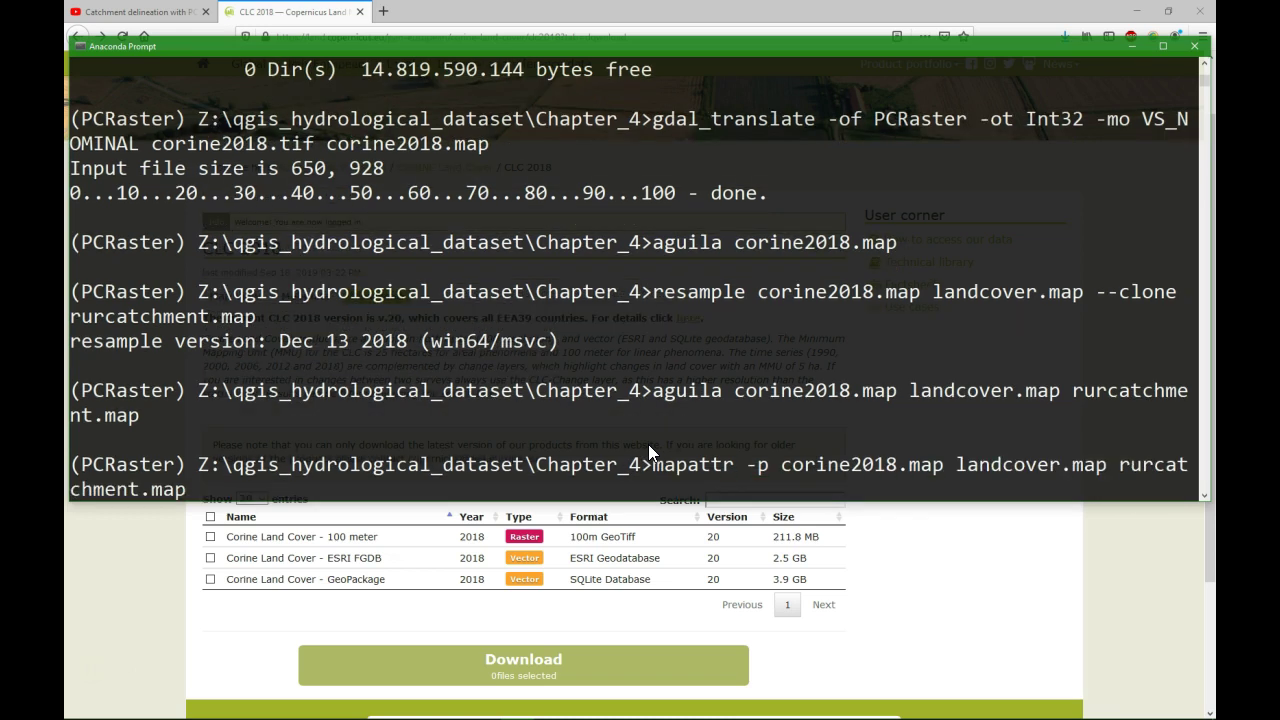
{"action": "key", "text": "Return"}
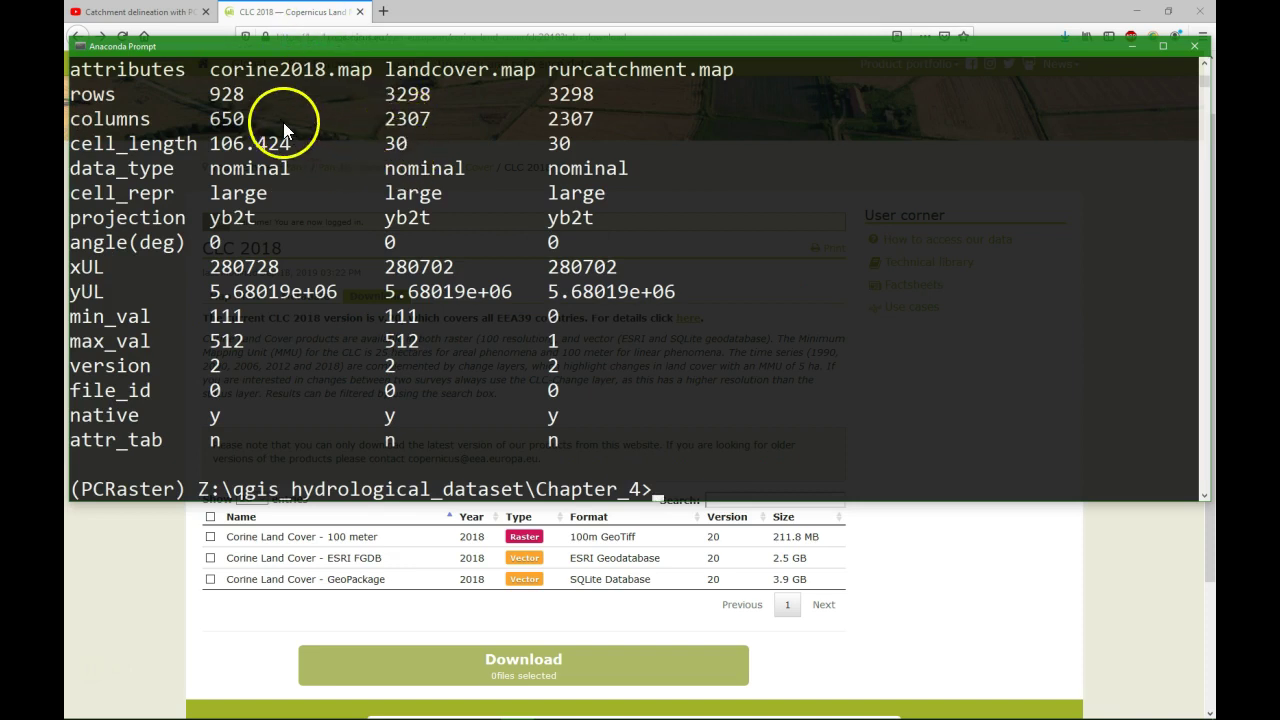